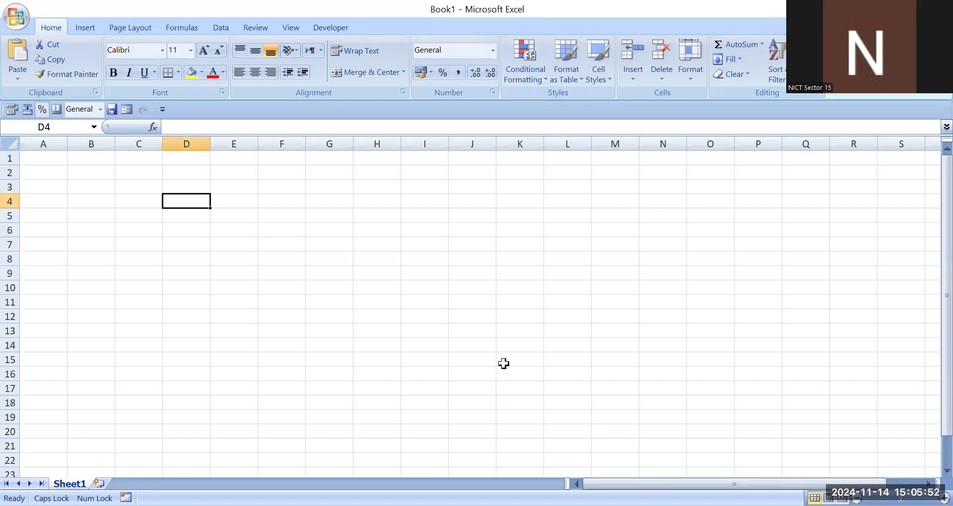
left_click(194, 234)
left_click(146, 177)
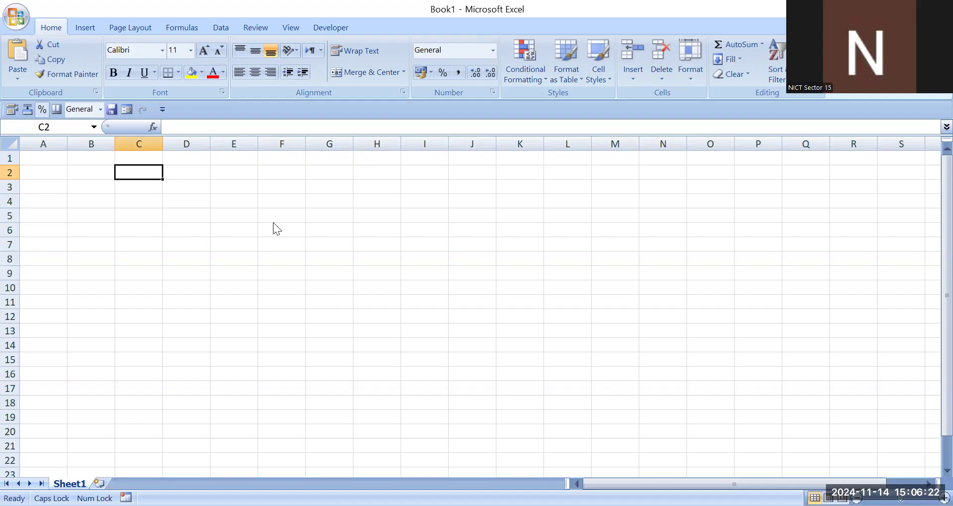
left_click(284, 174)
left_click(247, 188)
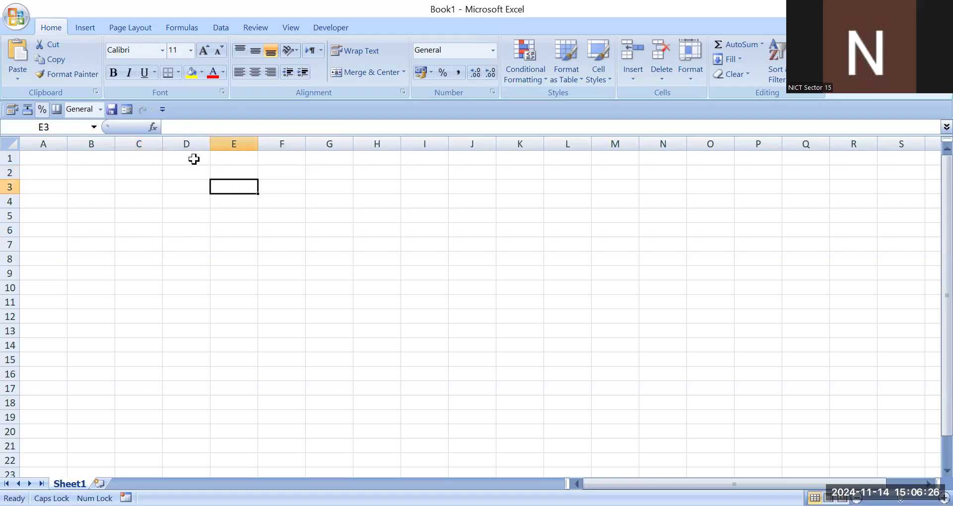
left_click(205, 197)
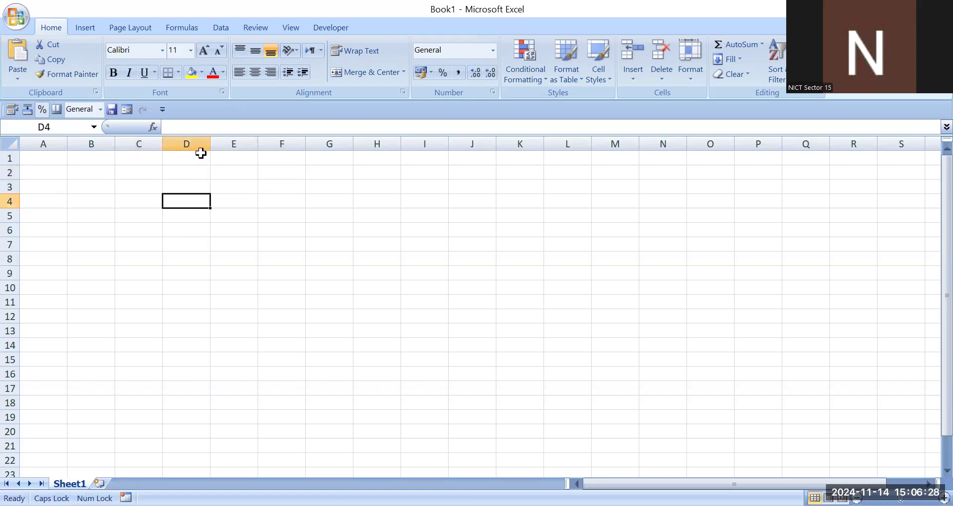
left_click(201, 188)
Step: Merge and centre cells D1:O3 and enter the title HOSPITAL BILL in the merged cell
left_click_drag(200, 154, 705, 184)
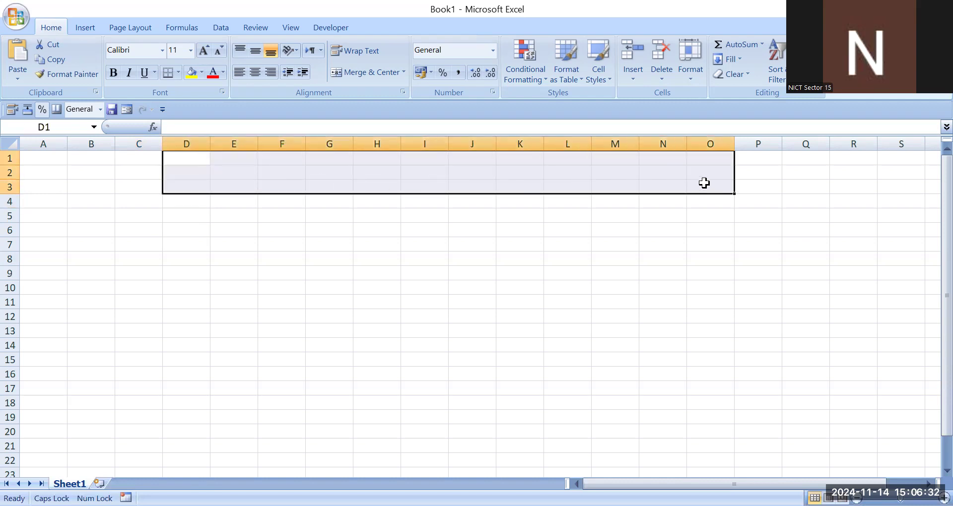
left_click(373, 72)
double_click(395, 177)
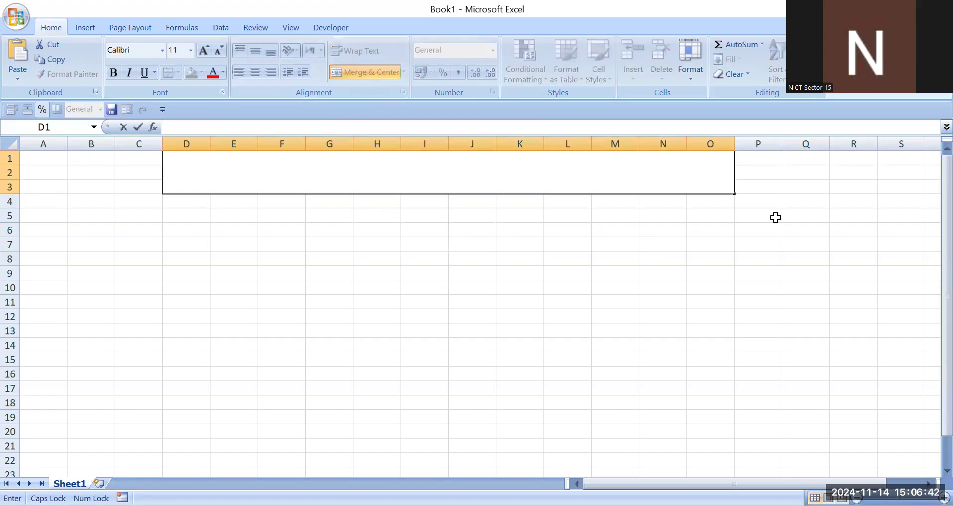
type("HOSPITAL BILL")
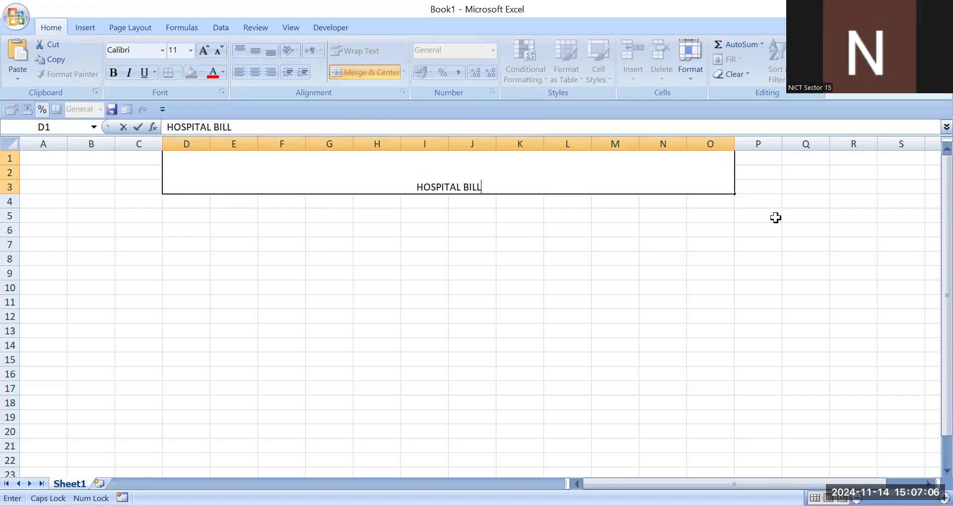
key("Return")
Step: Give the merged title cell a yellow fill and a red font colour
left_click(431, 171)
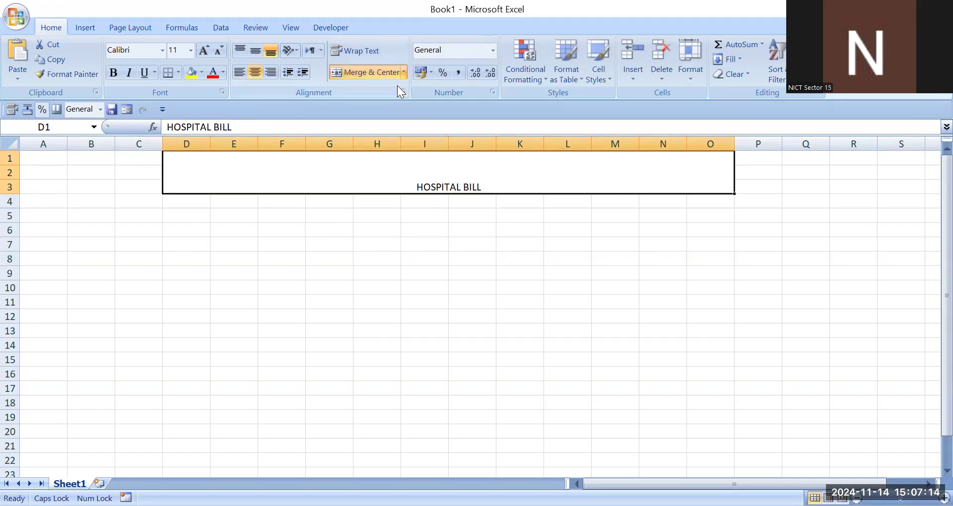
left_click(191, 73)
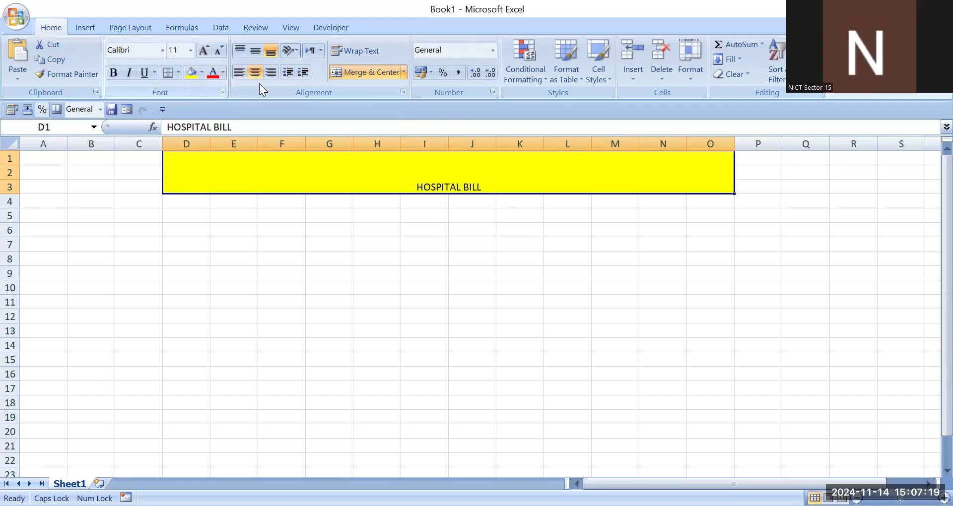
left_click(210, 76)
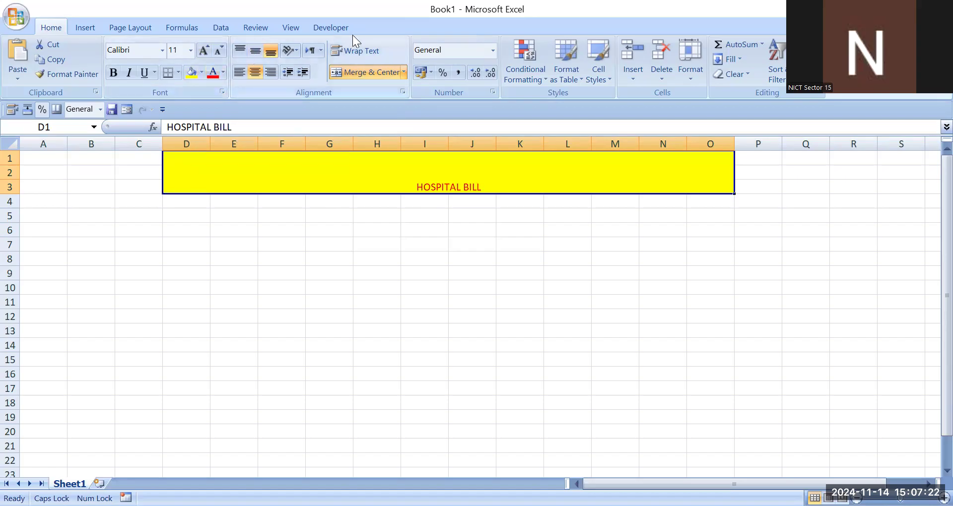
Step: Increase the title's font size to 36 and make it bold
left_click(202, 53)
left_click(202, 52)
left_click(202, 53)
left_click(201, 53)
left_click(202, 52)
left_click(202, 52)
left_click(202, 53)
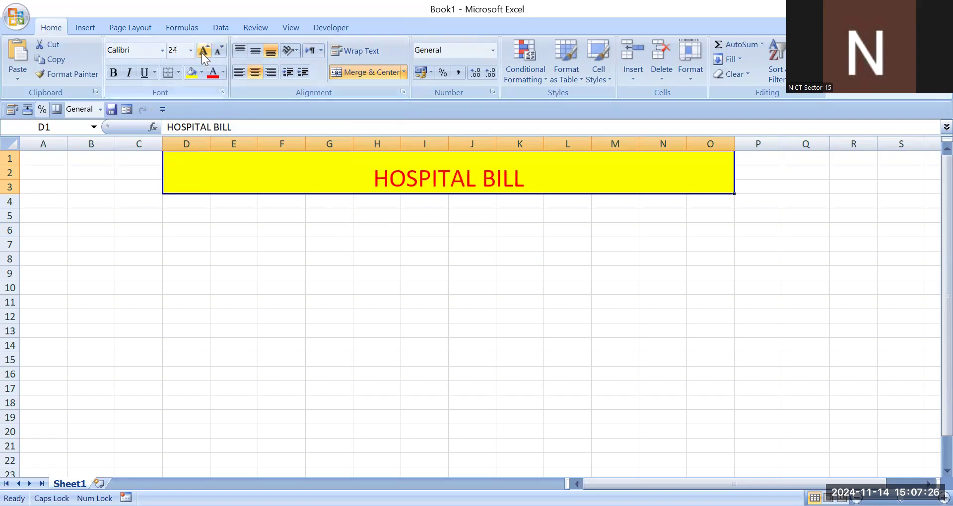
left_click(202, 53)
left_click(202, 52)
left_click(202, 53)
left_click(114, 72)
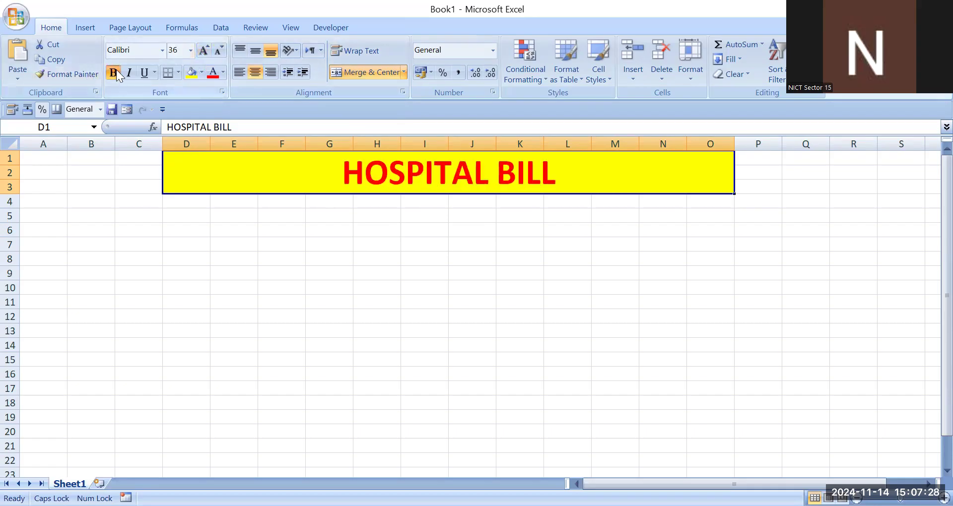
Step: Apply a thick box border around the merged title cell
left_click(260, 245)
left_click(256, 173)
left_click(179, 72)
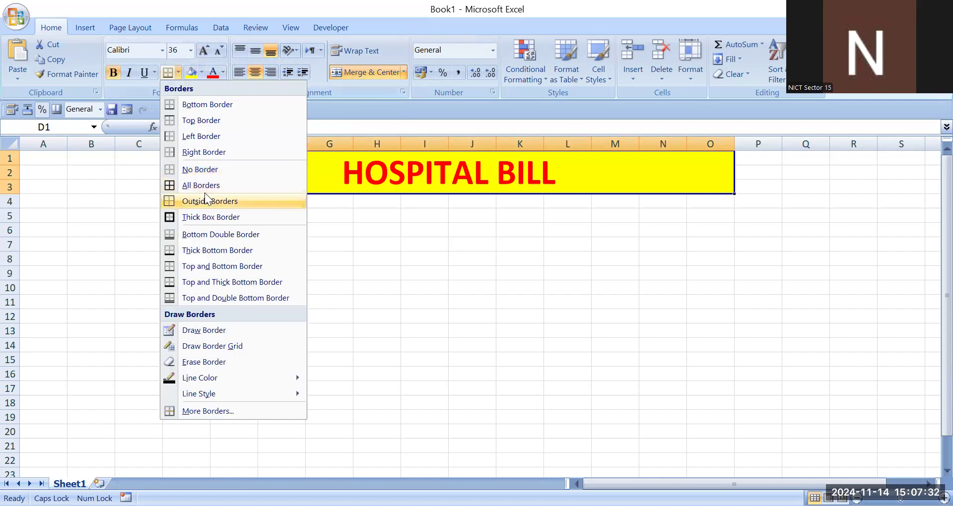
left_click(237, 217)
left_click(241, 202)
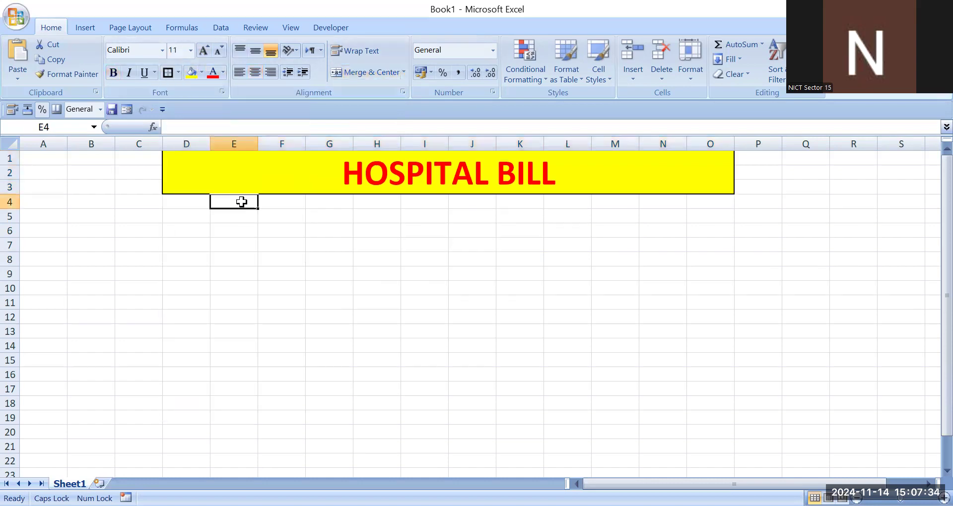
Step: Underline the HOSPITAL BILL title text
left_click(269, 175)
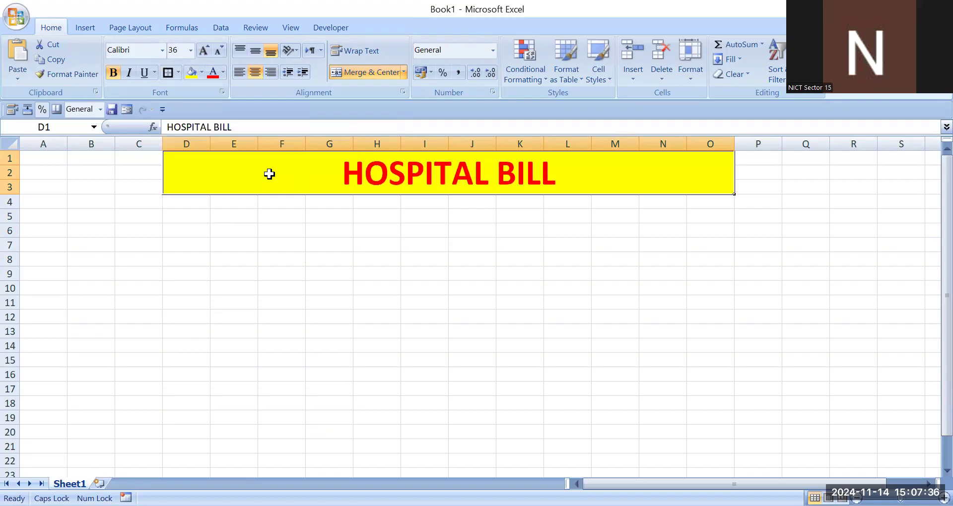
left_click(519, 259)
left_click(343, 169)
left_click(261, 287)
left_click(367, 157)
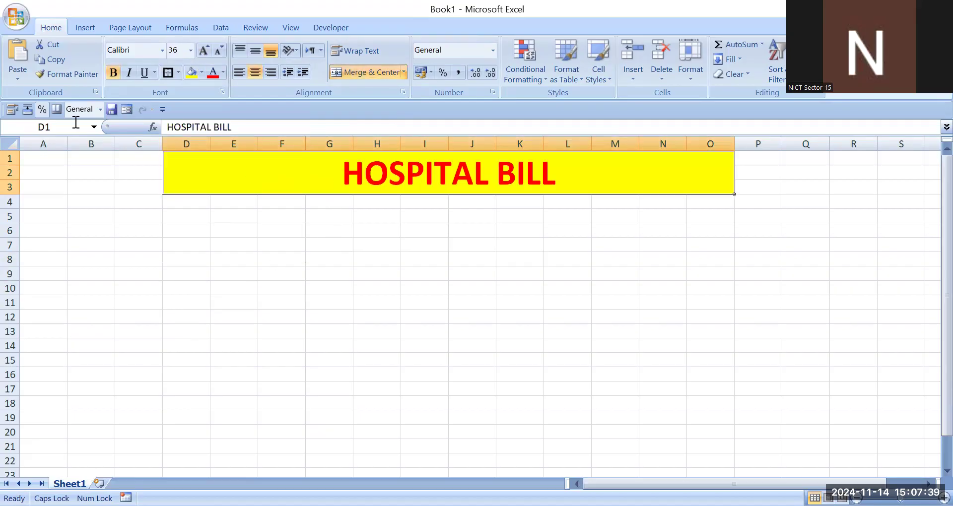
left_click(150, 73)
left_click(131, 199)
left_click(126, 255)
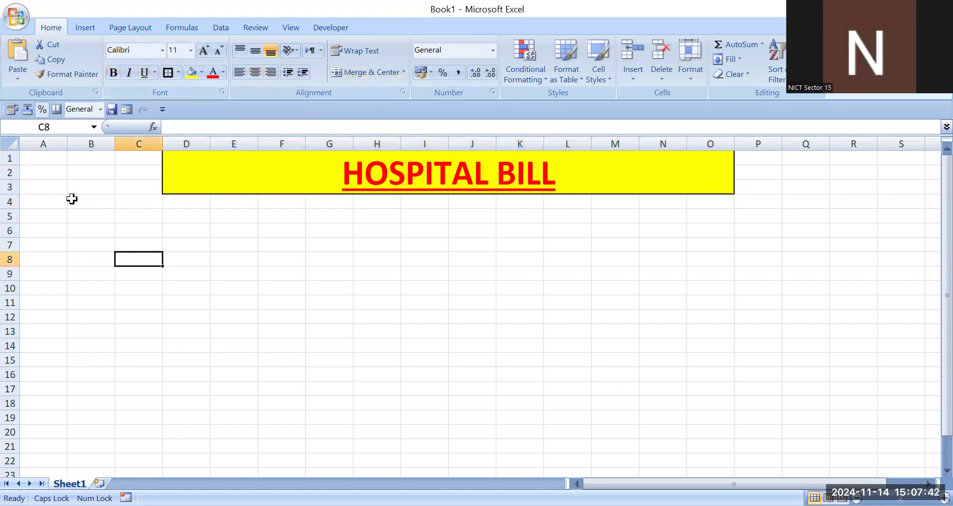
Step: Enter the column headers SNO in cell D4 and NAME in cell E4
left_click(74, 199)
left_click(40, 201)
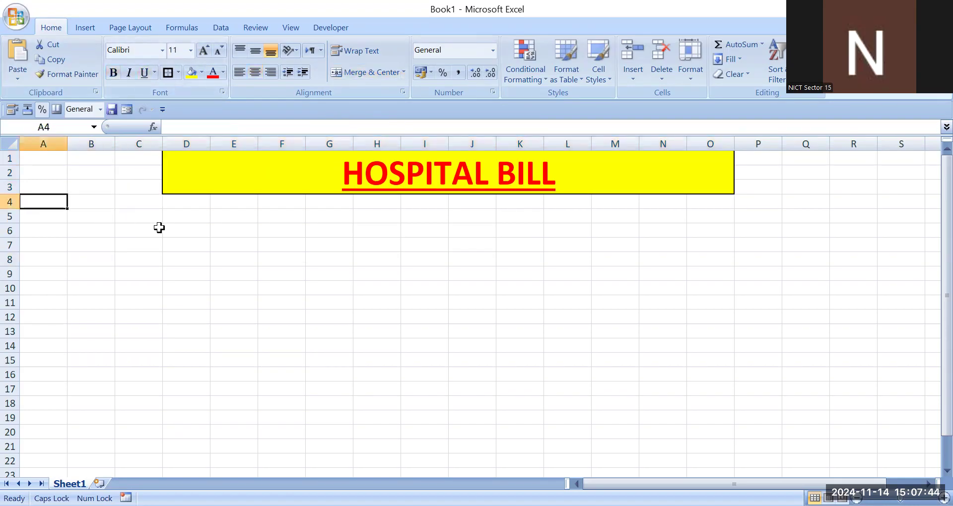
key("Right")
key("Right")
key("Right")
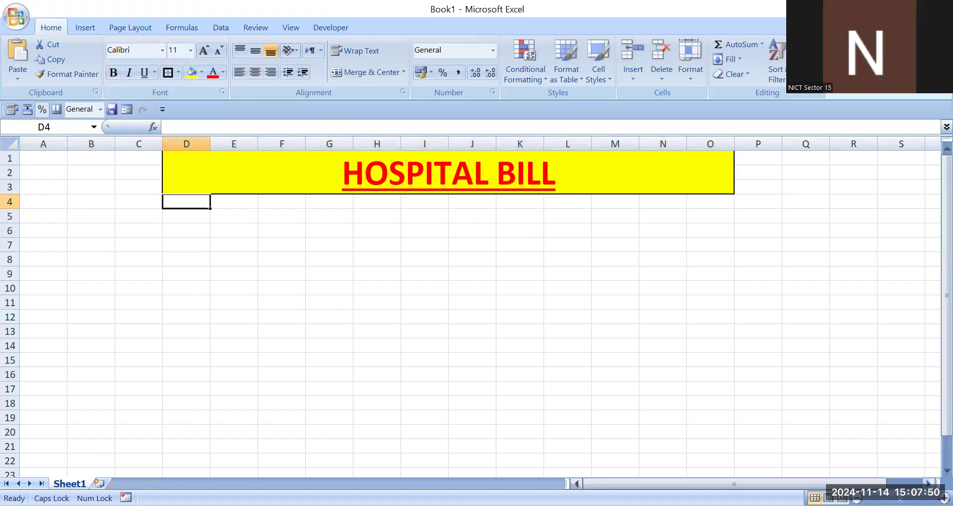
left_click(927, 484)
left_click(928, 484)
left_click(927, 484)
left_click(94, 230)
left_click(66, 205)
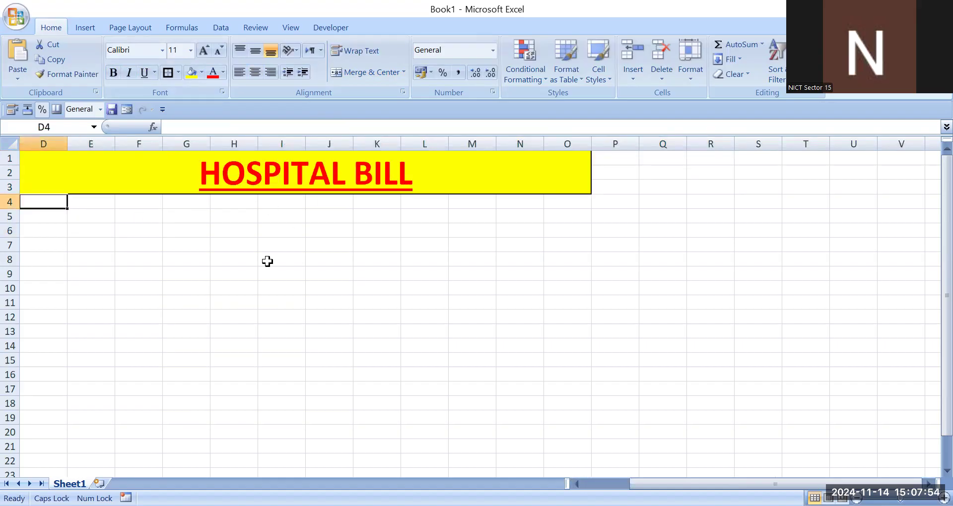
type("SNO")
key("Tab")
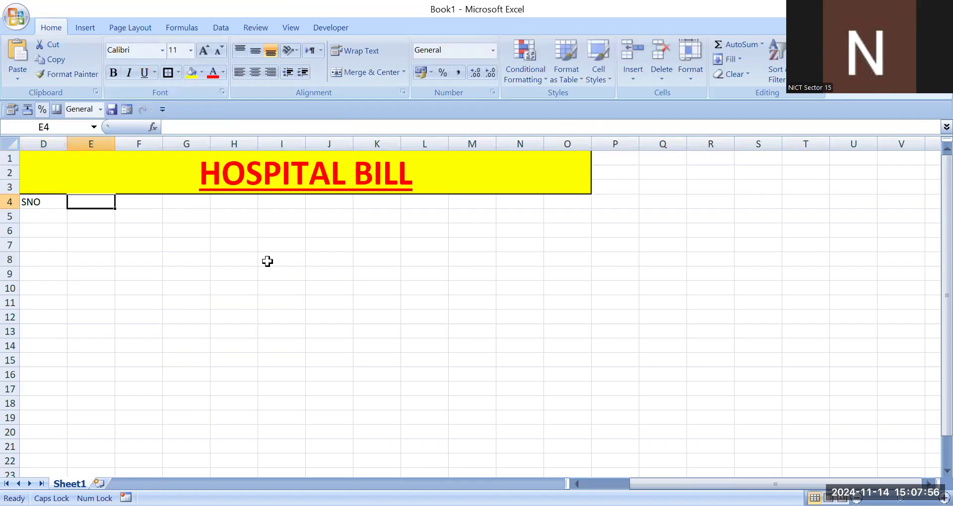
type("NAME")
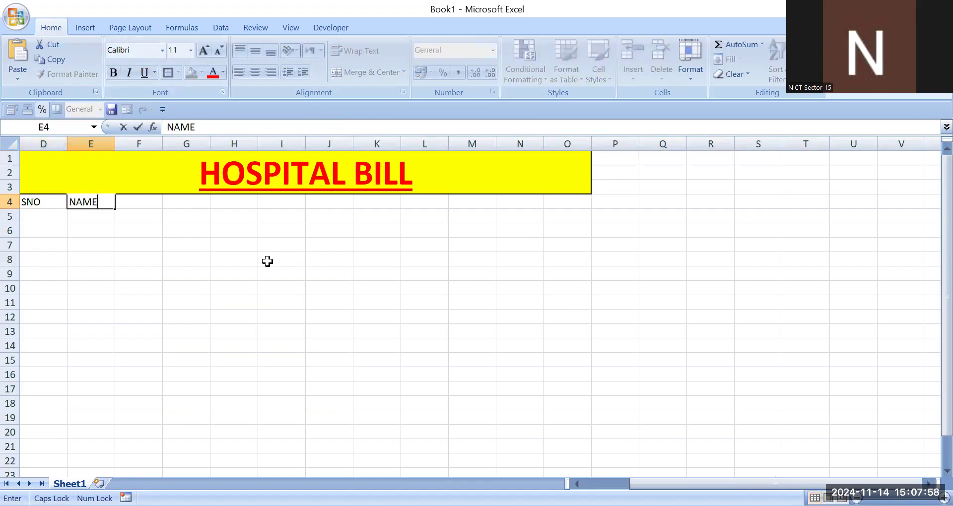
key("Tab")
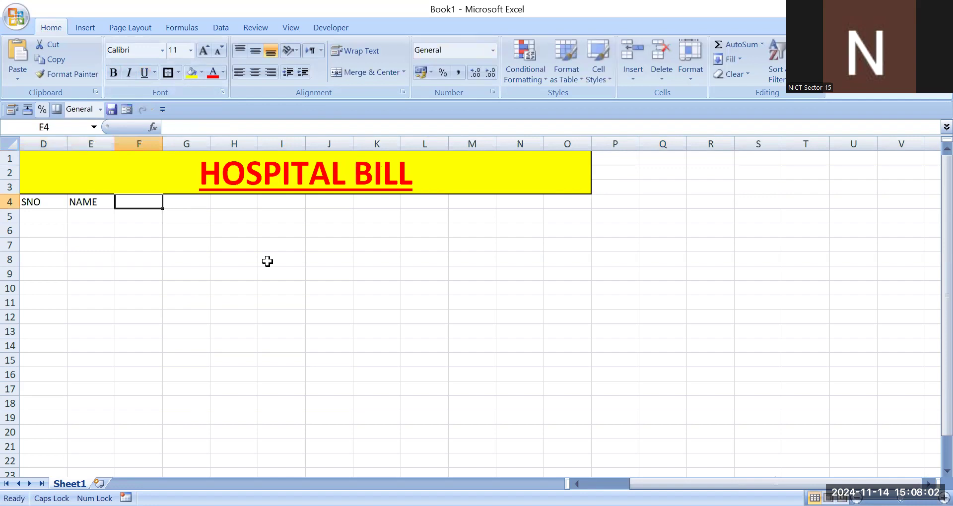
Step: Enter the header WARD NO in cell F4
key("BackSpace")
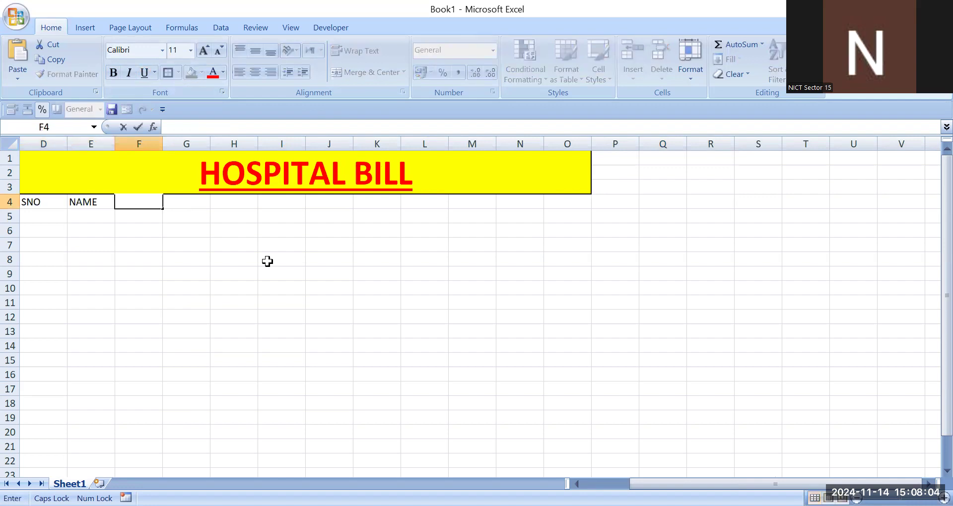
key("Right")
key("Left")
key("Left")
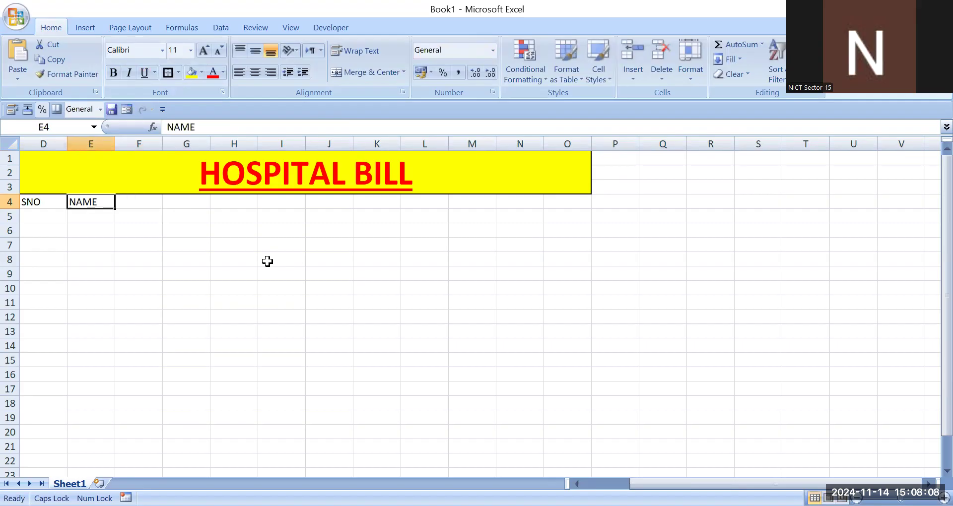
key("Right")
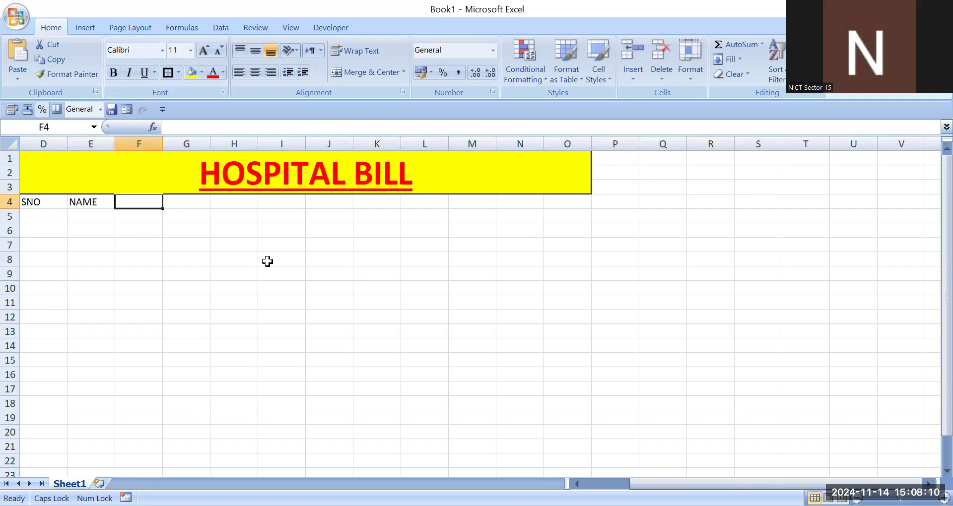
type("WART")
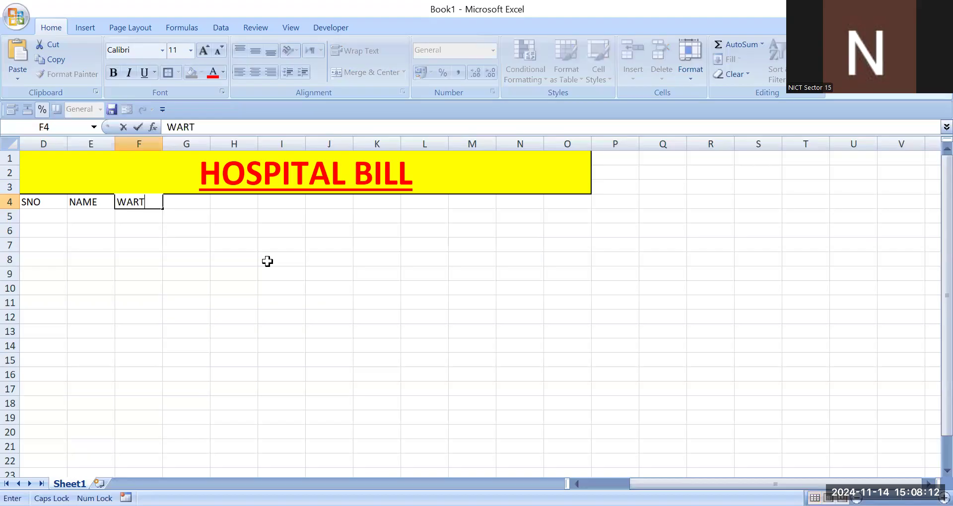
key("BackSpace")
type("D R")
type("O")
key("BackSpace")
key("BackSpace")
type("NO")
key("Tab")
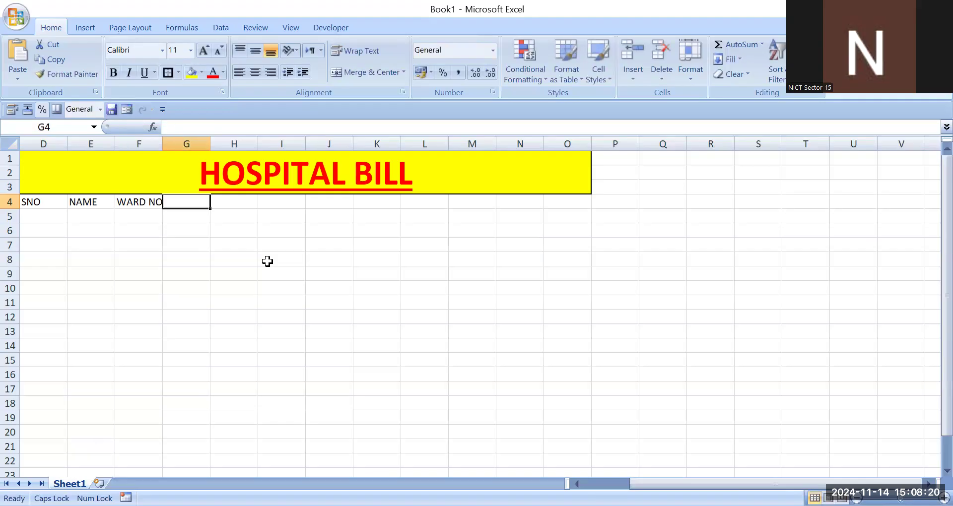
Step: Edit the F4 header so it reads WARD ROOM
key("Left")
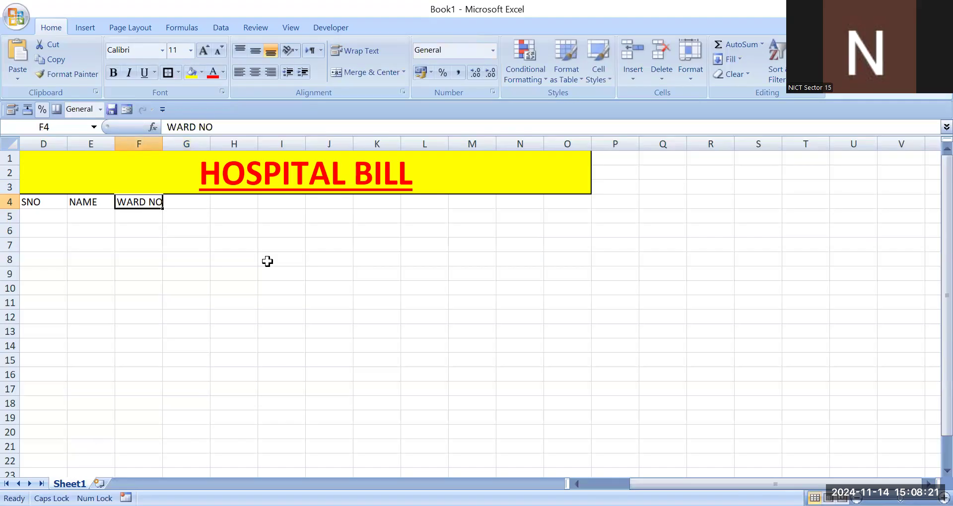
double_click(157, 201)
key("BackSpace")
key("BackSpace")
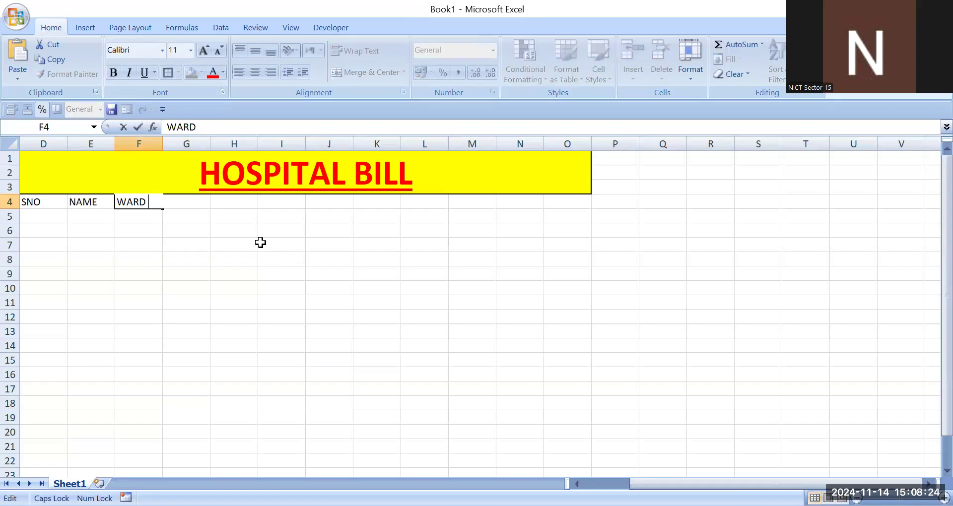
type("ROOM")
left_click(204, 255)
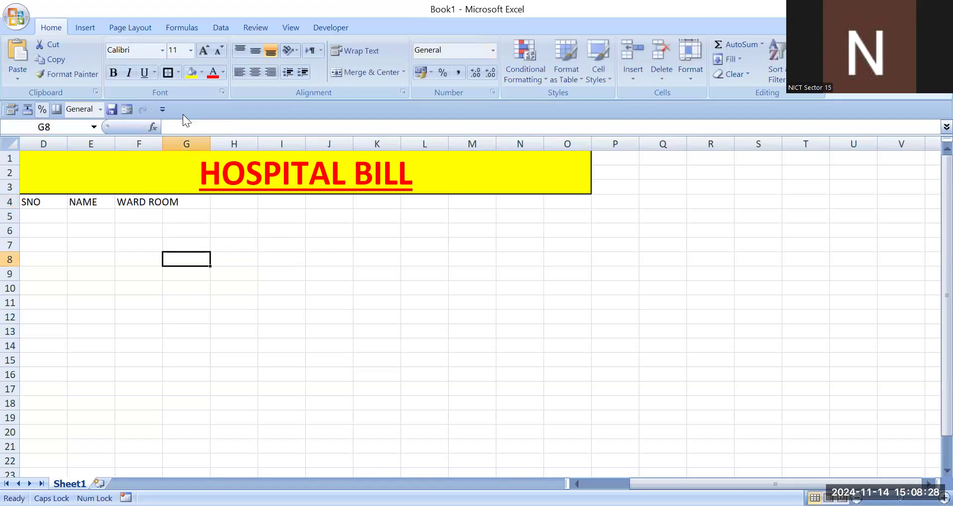
Step: Widen column F and enter the header DOA in cell G4
left_click_drag(161, 149, 191, 148)
left_click(221, 203)
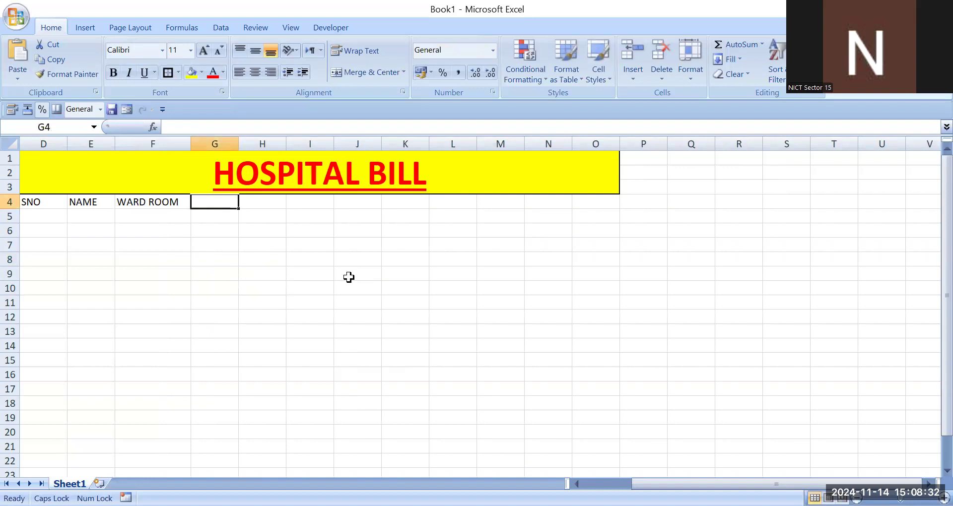
type("NO")
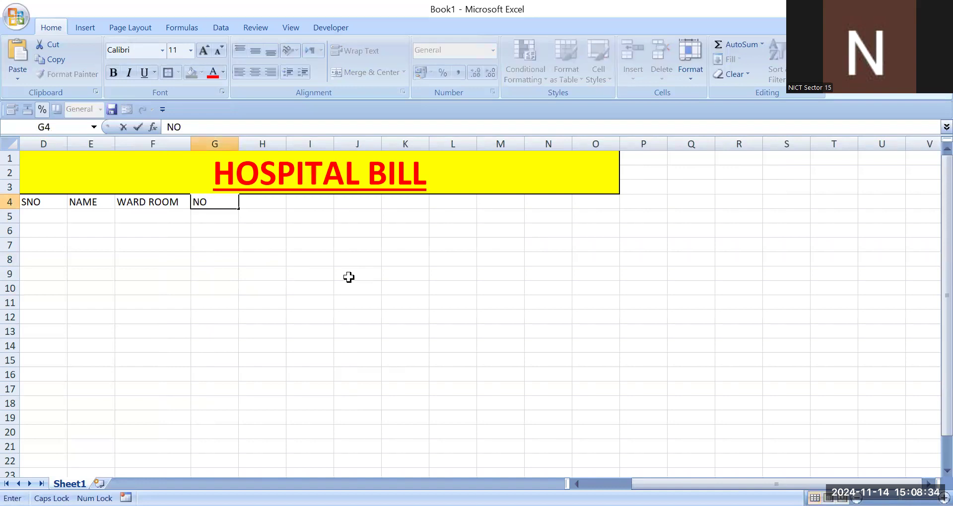
type("D")
key("BackSpace")
key("BackSpace")
key("BackSpace")
type("DOA")
key("Tab")
Step: Enter the headers DOD in cell H4 and NO OF DAYS in cell I4
type("DOD")
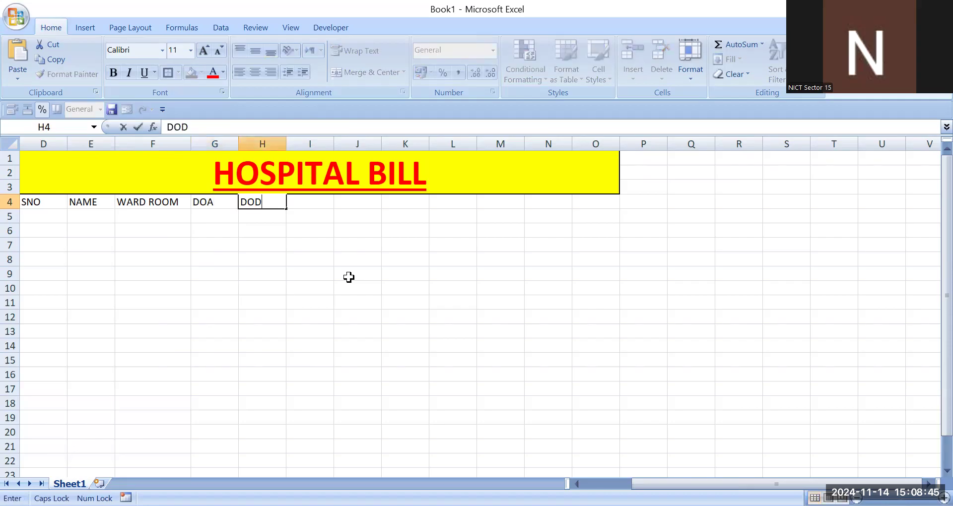
key("Tab")
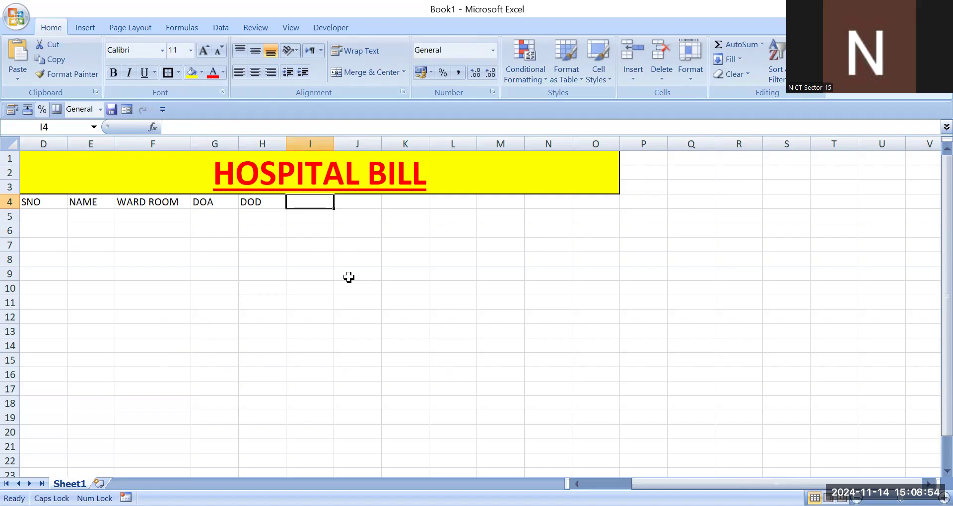
type("NO O")
type("DATS")
key("BackSpace")
key("BackSpace")
type("YS")
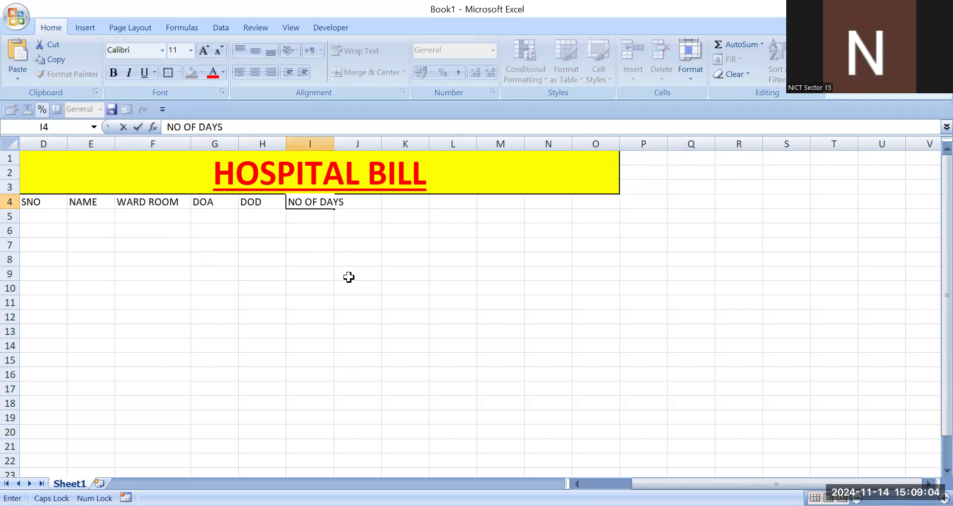
key("Tab")
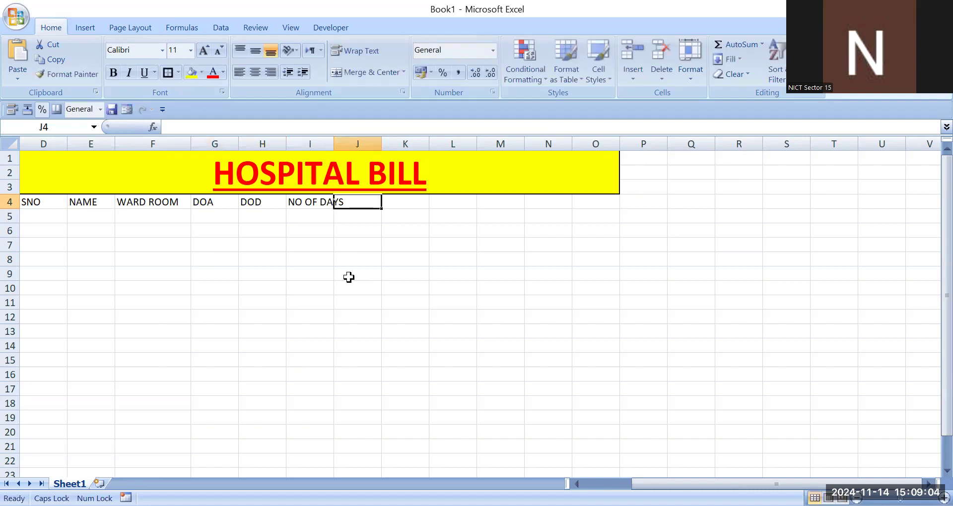
Step: Widen column I and enter the header PER DAYS BILL in cell J4
left_click_drag(334, 144, 346, 146)
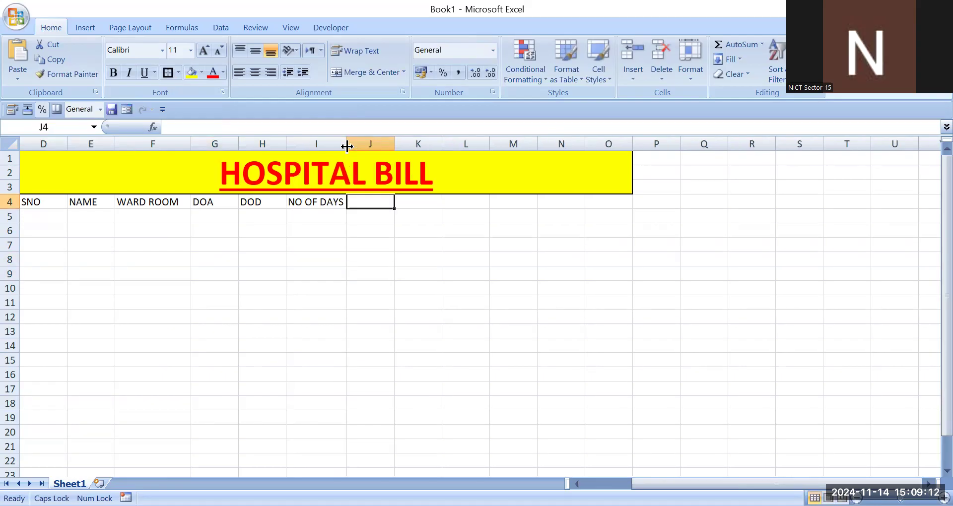
type("PWE")
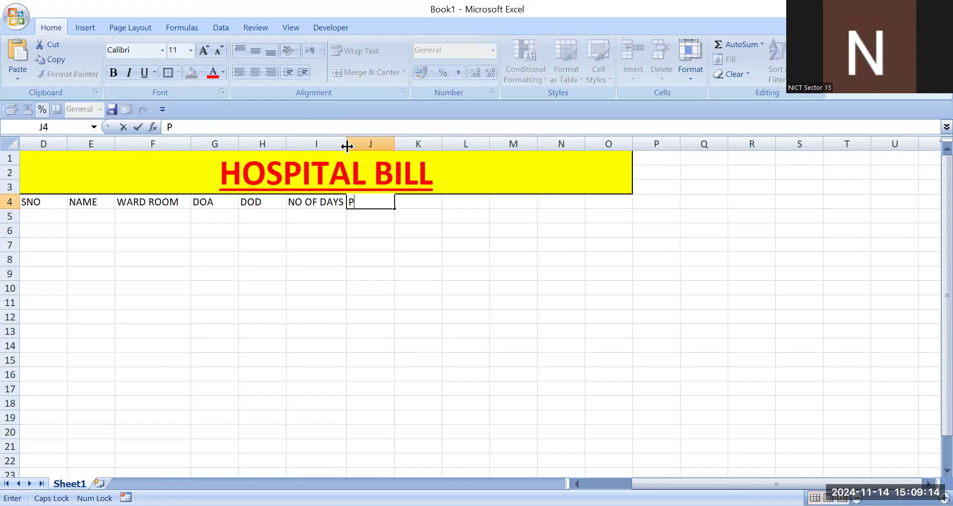
key("BackSpace")
key("BackSpace")
type("ER DAYS")
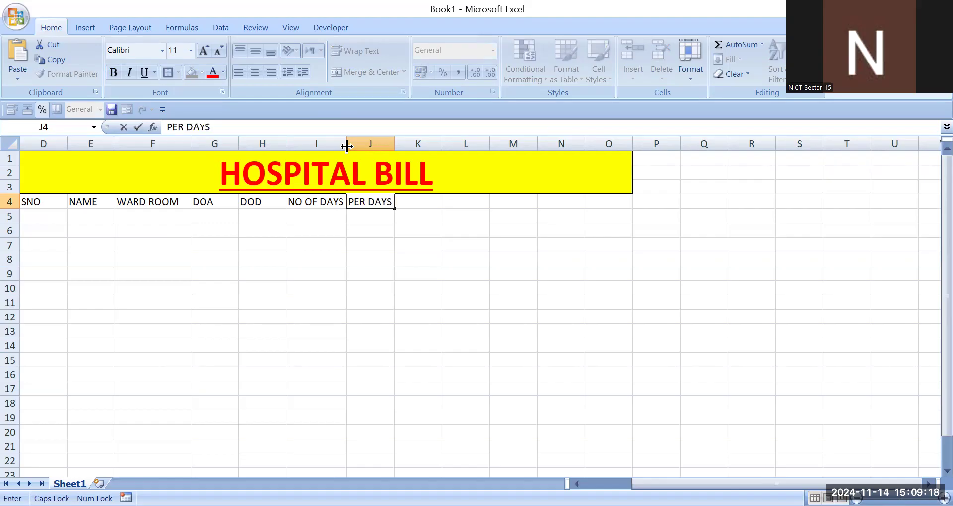
type(" BILL")
key("Return")
key("Return")
Step: Widen column J and enter the header TOTAL BILL in cell K4
left_click_drag(394, 144, 415, 150)
left_click(439, 288)
left_click(439, 202)
type("TOTAL")
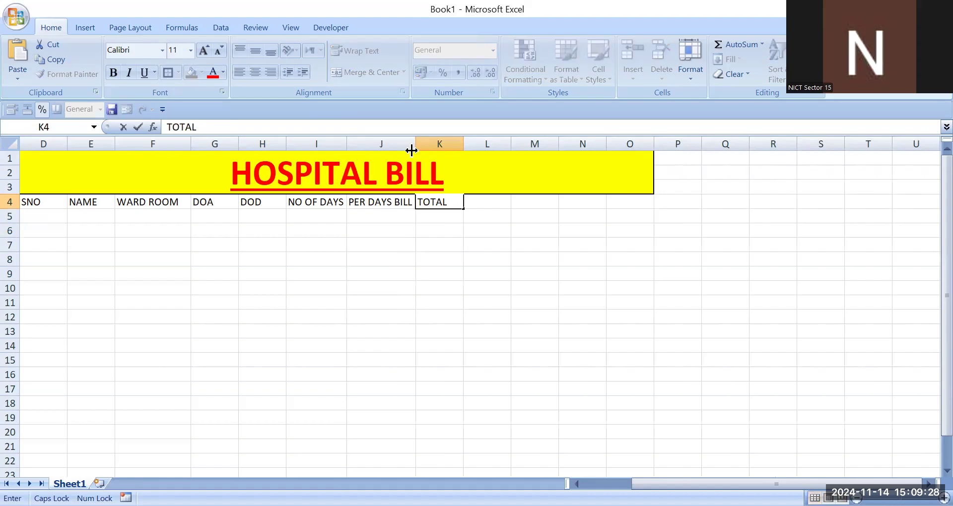
type(" BILL")
Step: Widen column K and enter the header MEDICINE CHARGES in cell L4
left_click(487, 245)
left_click(487, 202)
left_click_drag(463, 143, 475, 143)
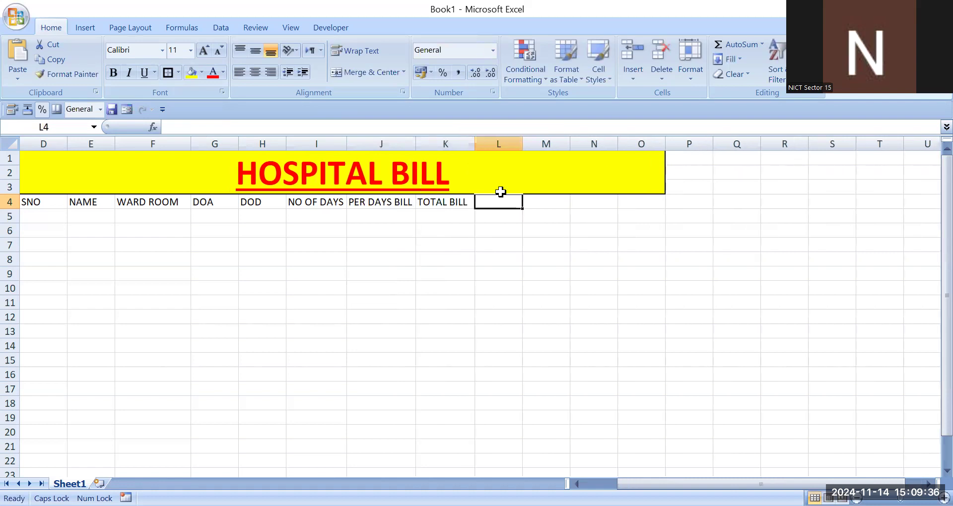
type("MEDICINE CHARGES")
left_click(546, 244)
Step: Widen column L and enter the header FOOD CHARGES in cell M4
left_click_drag(523, 147, 582, 144)
left_click(593, 194)
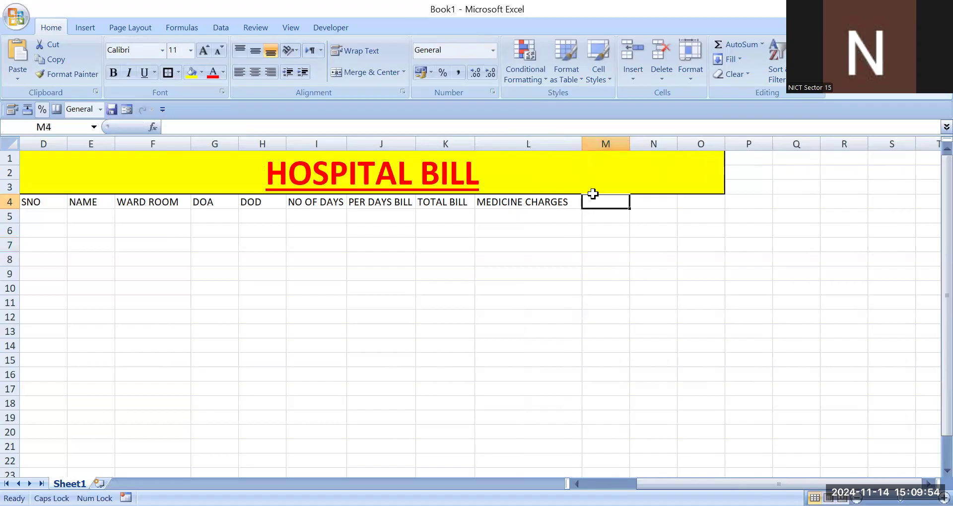
type("FOOD")
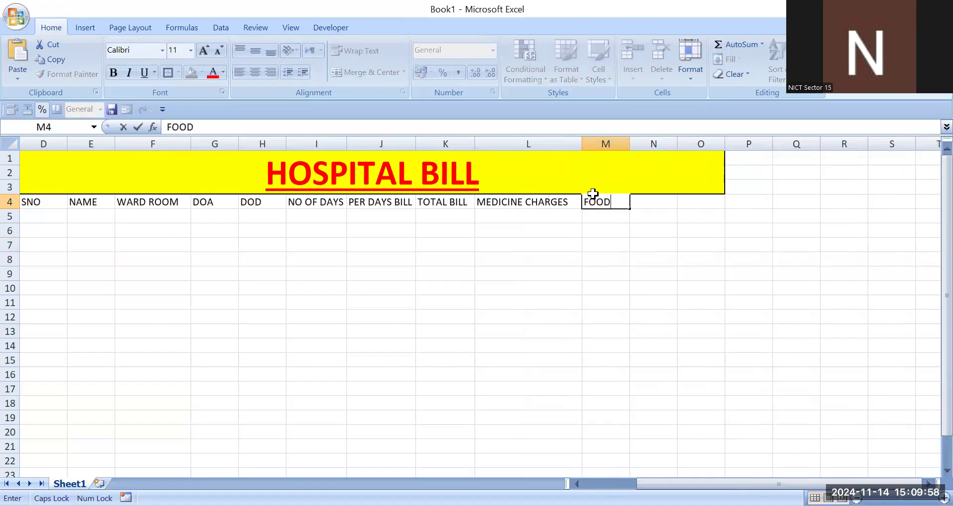
type(" CHARGES")
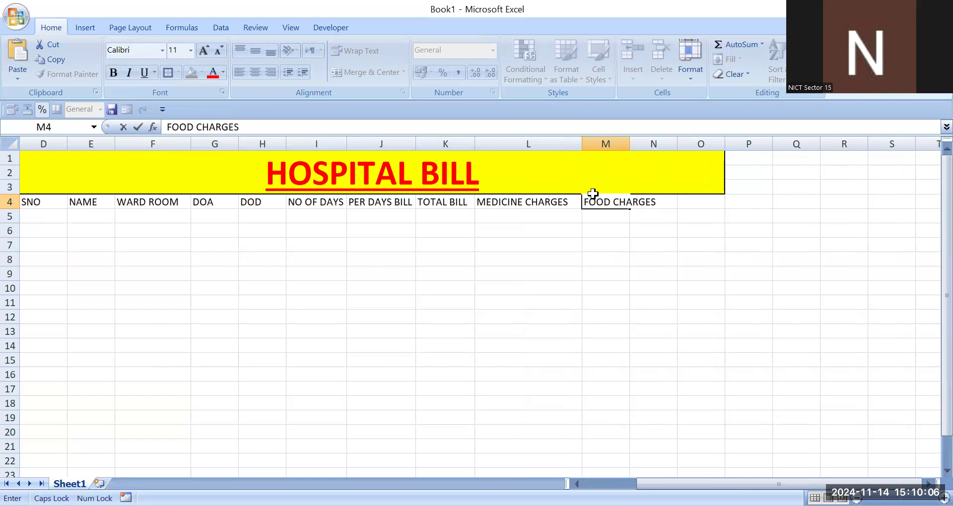
key("Return")
Step: Widen column M and enter the header GST 18% in cell N4
left_click(614, 204)
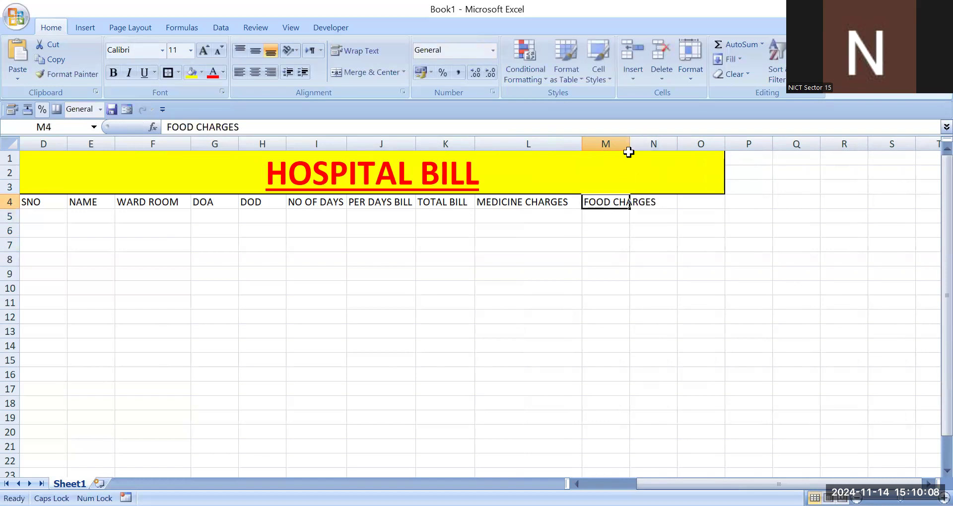
left_click_drag(630, 144, 656, 146)
left_click(674, 201)
type("GST")
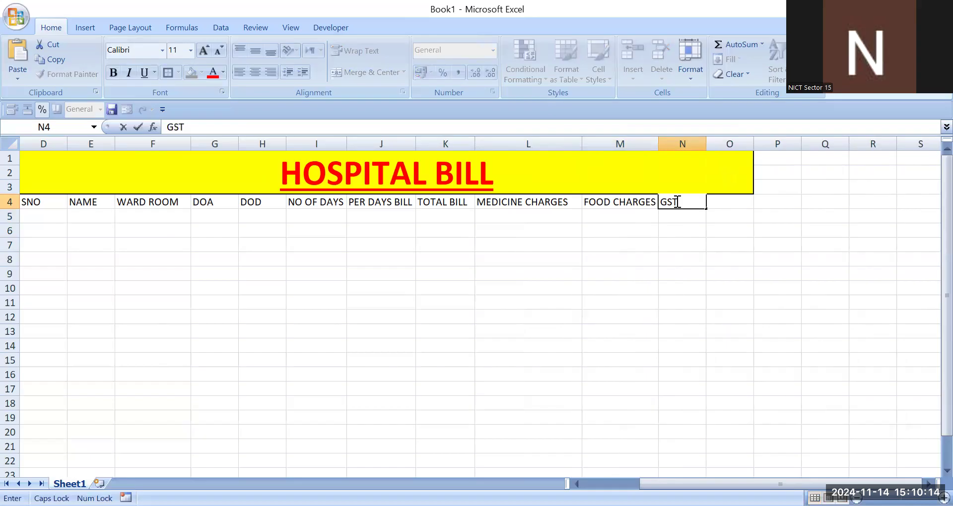
type(" 18%")
key("Tab")
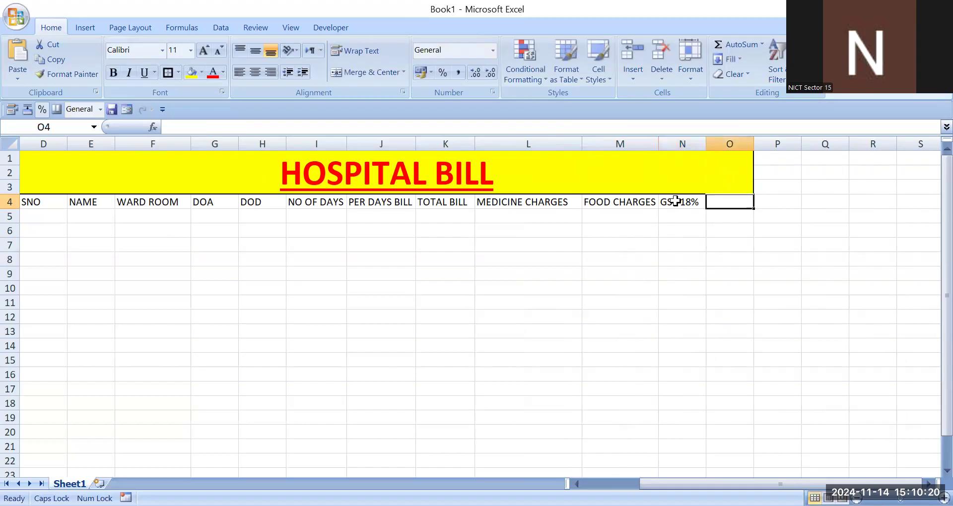
Step: Enter the header SUBTOTAL in cell O4
type("SUB")
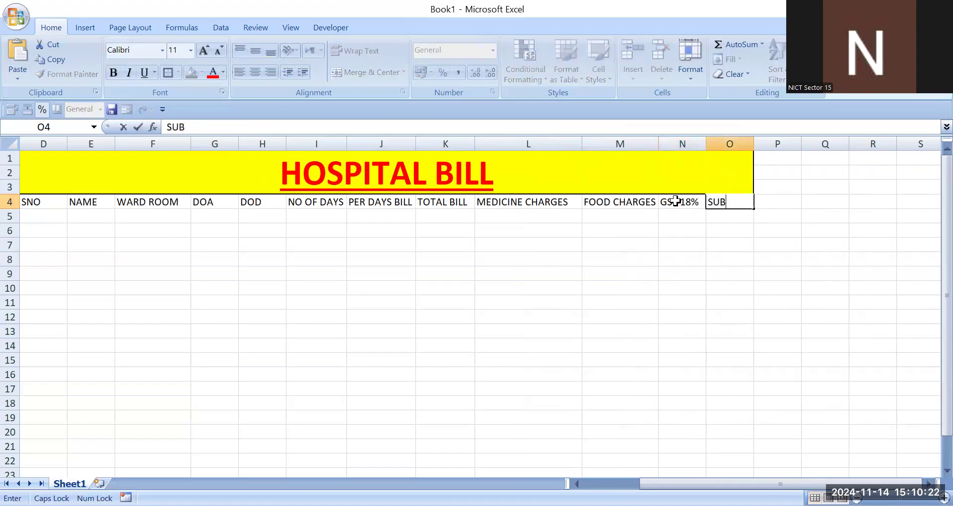
type("TOTAL")
left_click(139, 262)
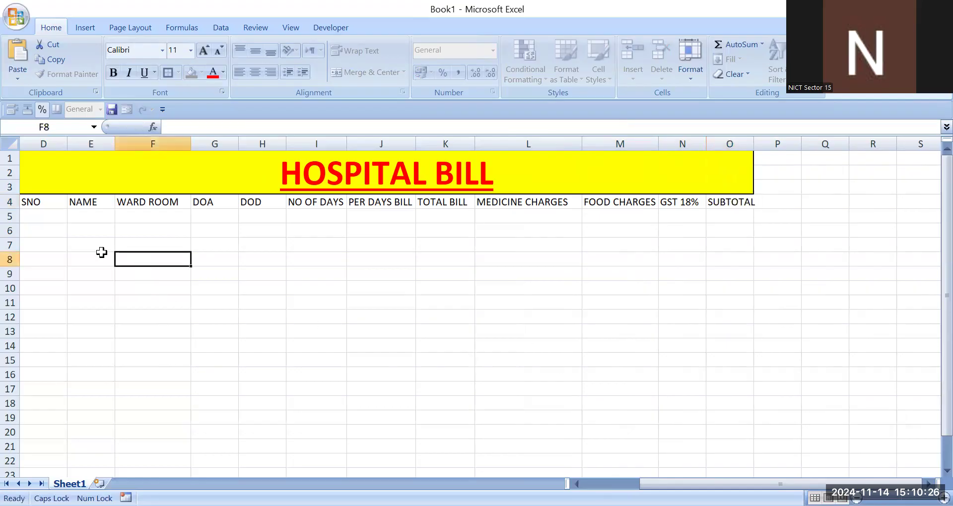
Step: Fill serial numbers 1 to 5 in cells D5 through D9 under SNO
left_click(33, 216)
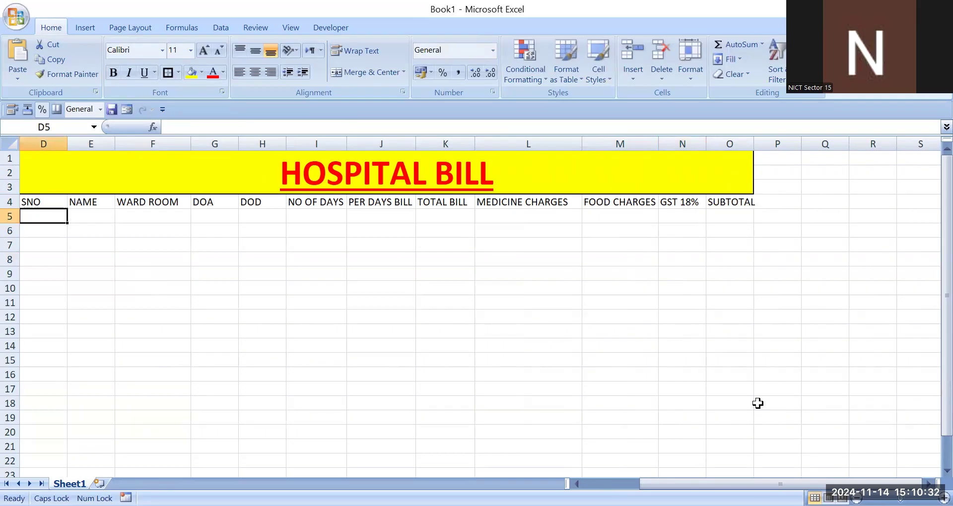
type("1")
key("Return")
type("2")
key("Return")
type("3")
key("Return")
type("4")
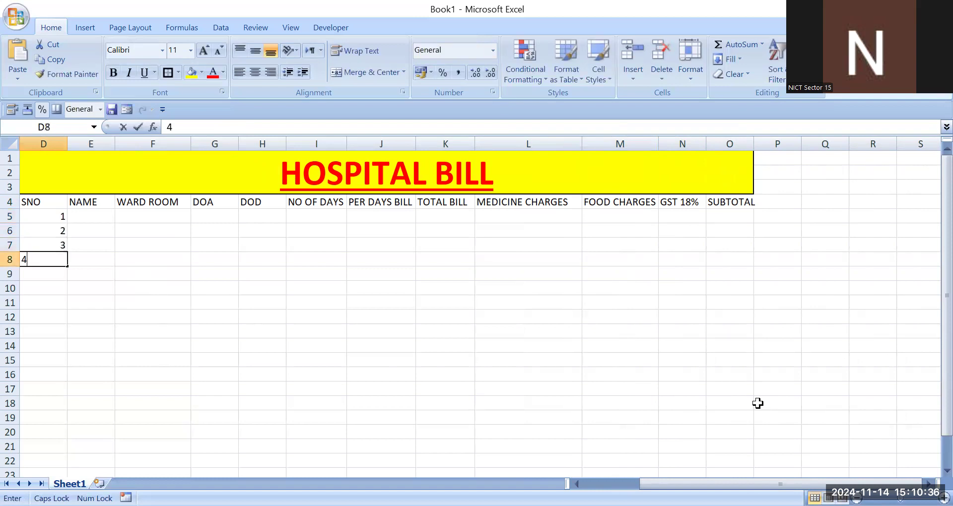
key("Return")
type("5")
key("Return")
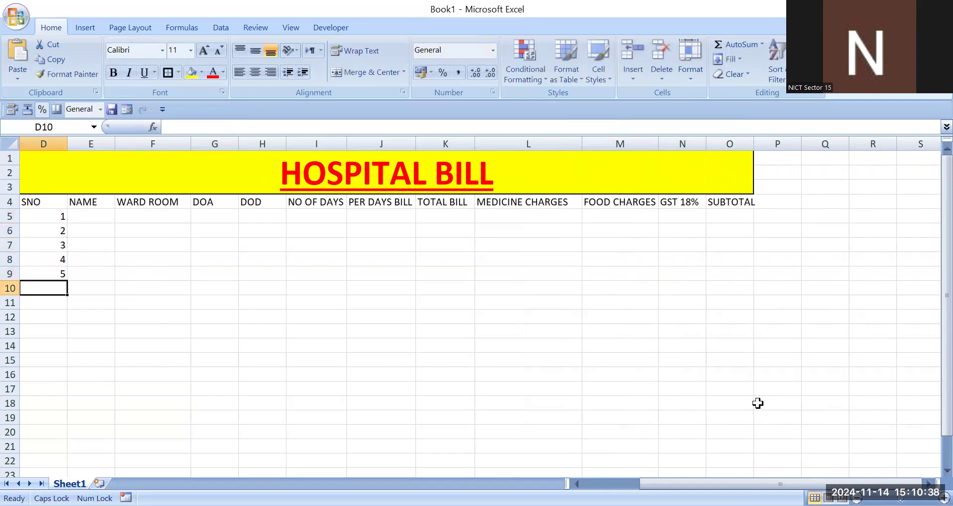
Step: Enter five patient names in cells E5 through E9 under NAME
key("Right")
key("Up")
key("Up")
key("Up")
key("Up")
key("Up")
key("Left")
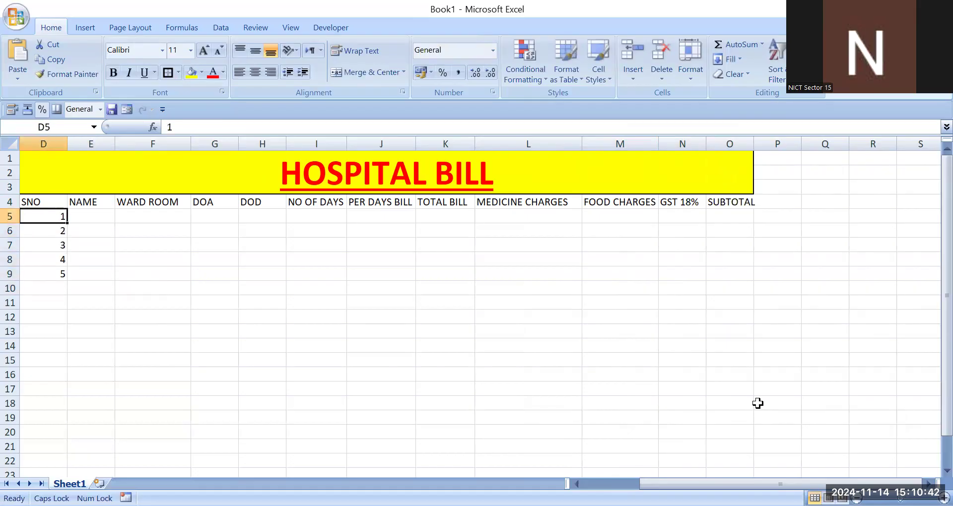
key("Right")
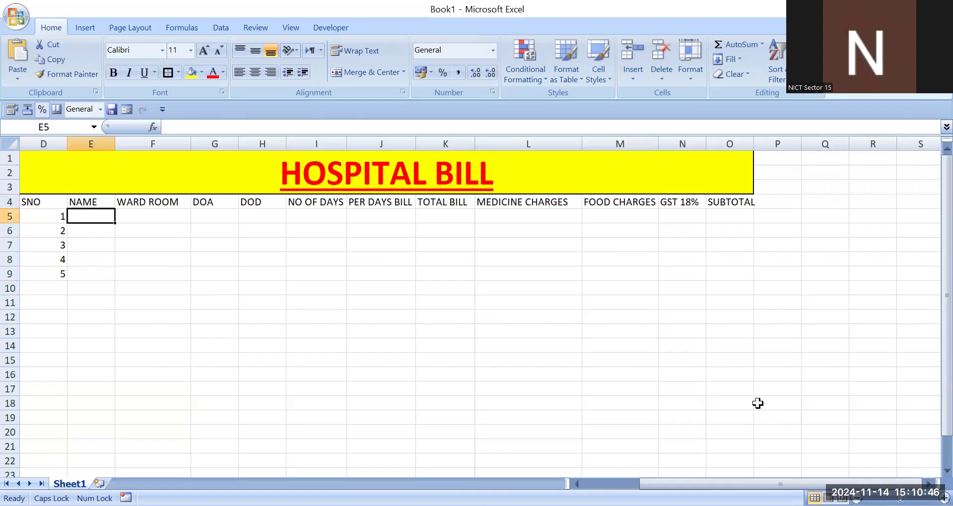
type("NEHA")
key("Return")
type("MUKESH")
key("Return")
type("P")
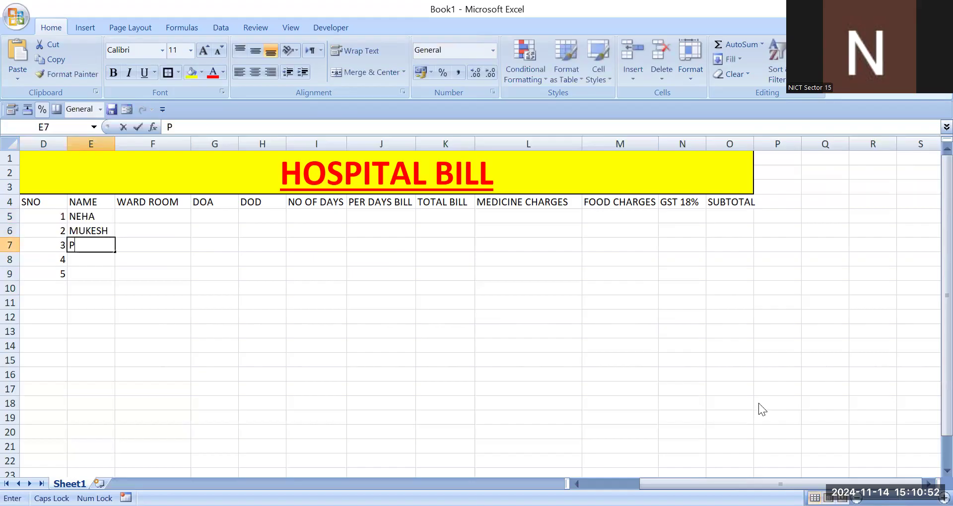
type("OOJA")
key("Return")
type("REKHA")
key("Return")
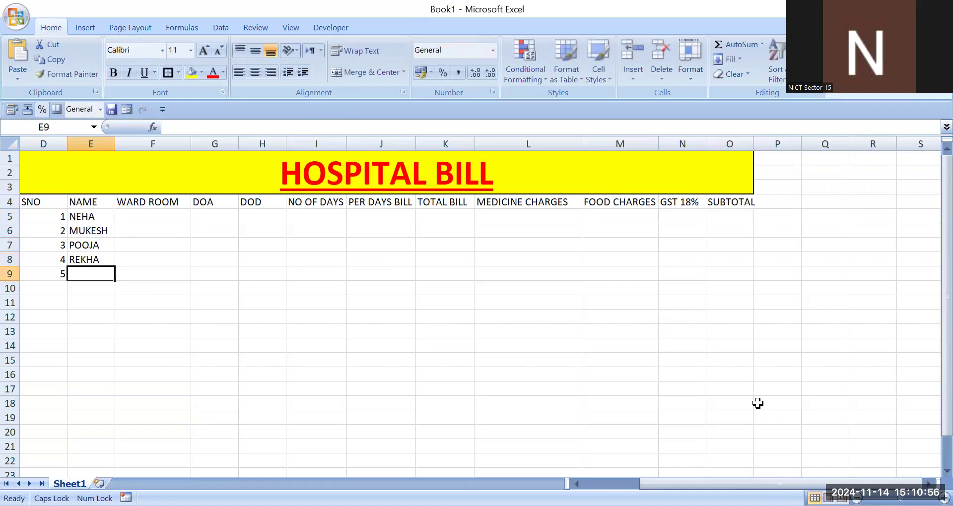
type("VIKAS")
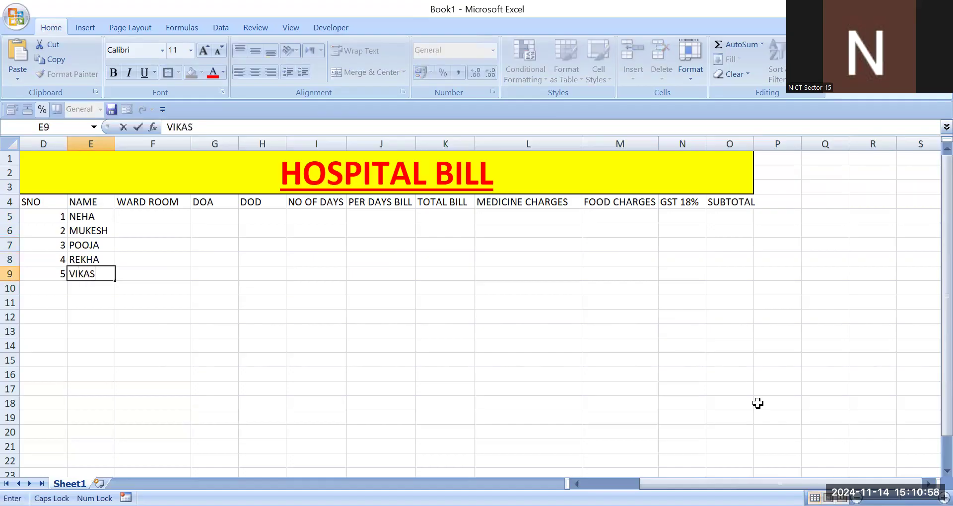
Step: Enter the ward rooms ICU, OPD, EMR, GRN and ICU in cells F5 through F9
key("Right")
key("Up")
key("Up")
key("Up")
key("Up")
type("I")
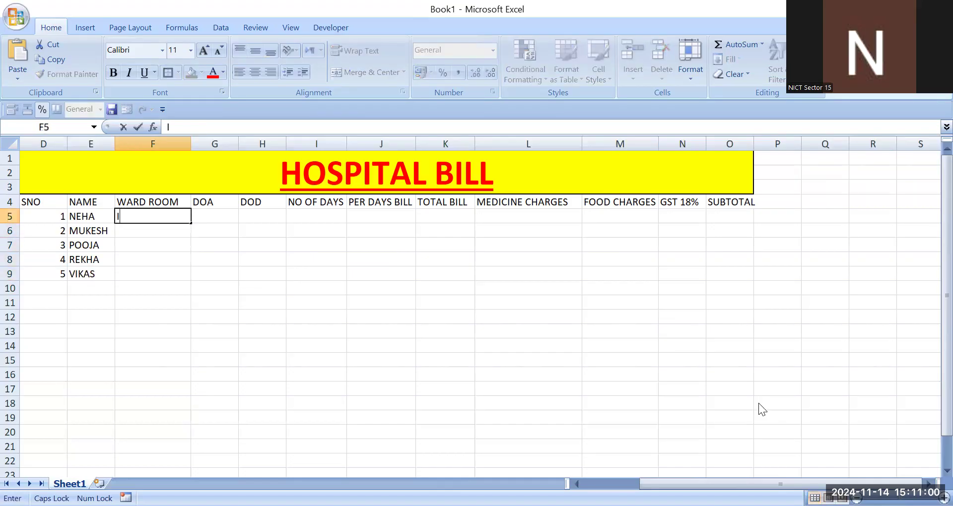
type("U")
key("BackSpace")
type("CU")
key("Return")
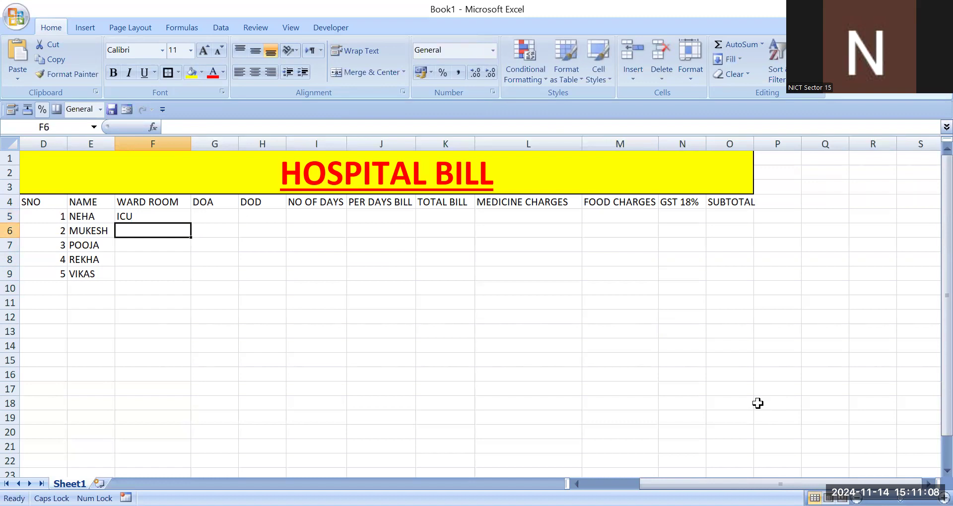
type("OPD")
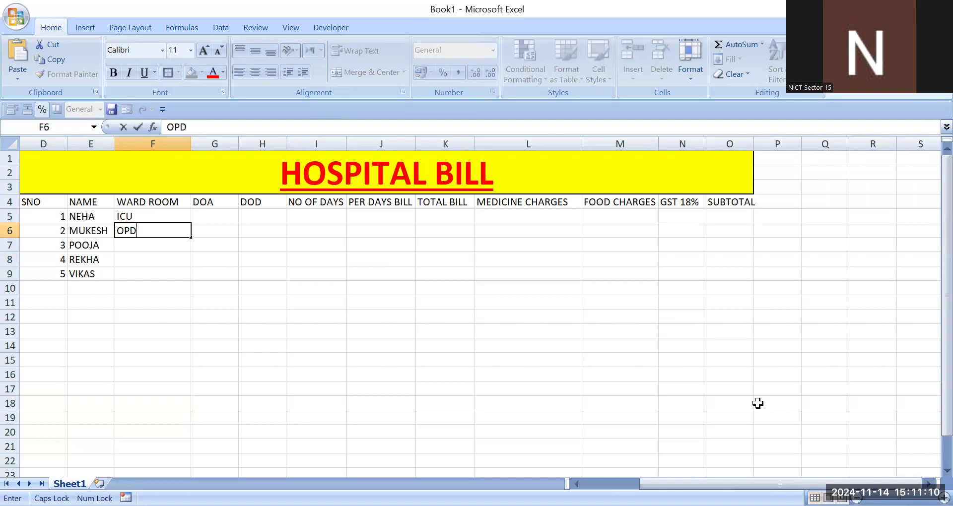
key("Return")
type("EMR")
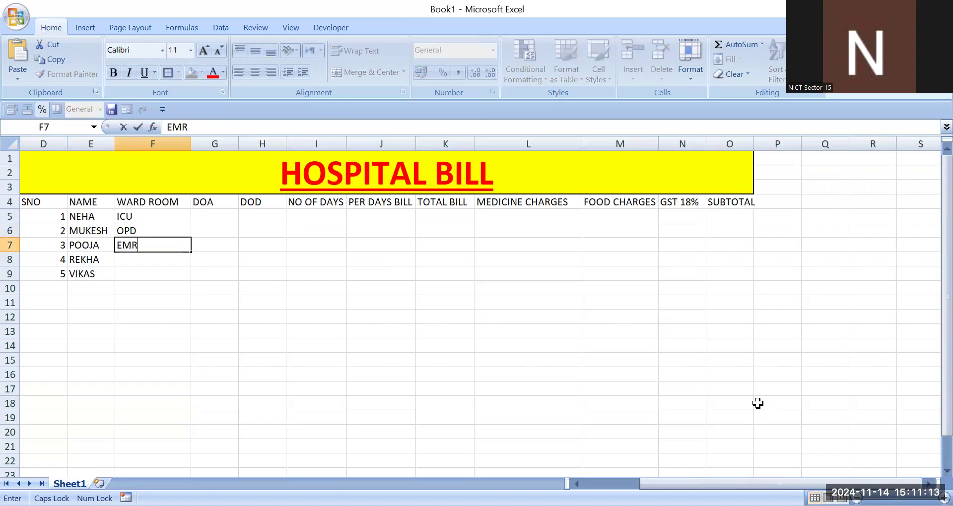
key("Return")
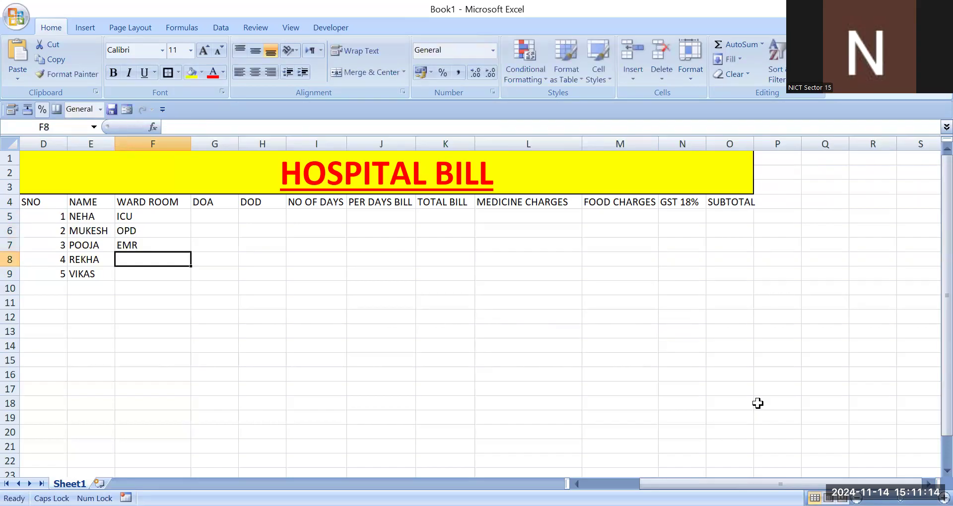
type("F")
key("BackSpace")
type("G")
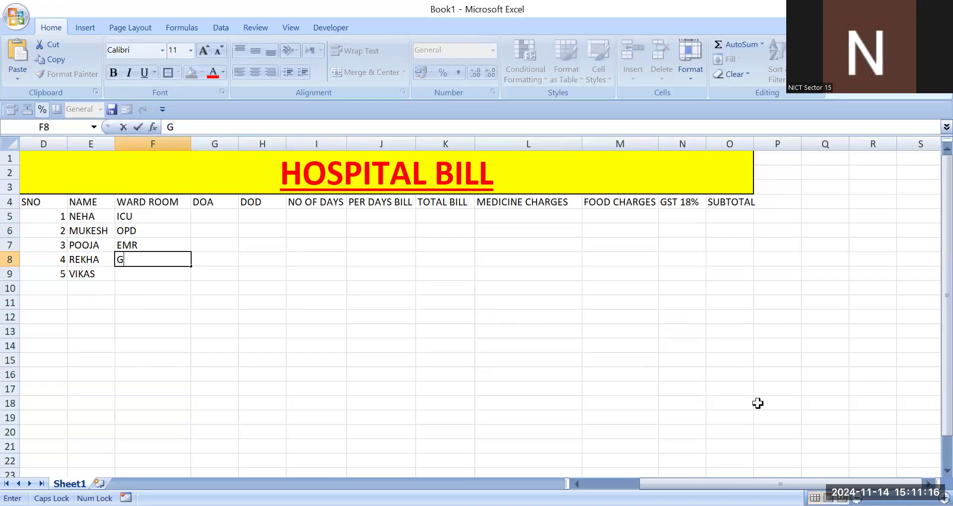
type("RN")
key("Return")
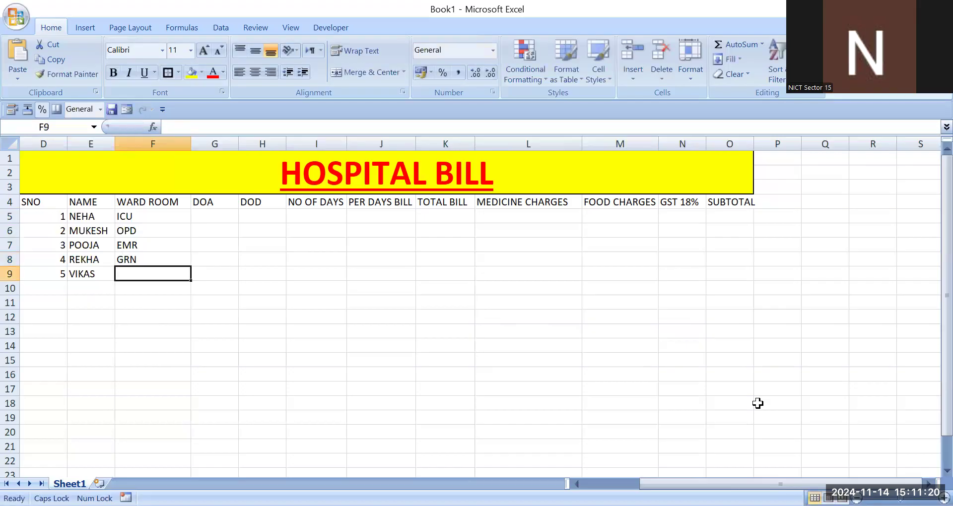
type("ICU")
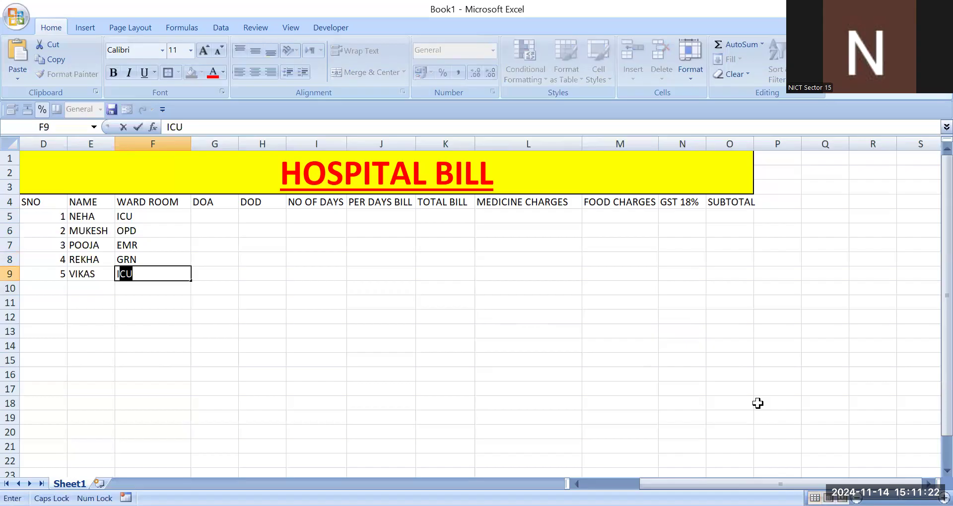
Step: Enter the admission date 14-11-2024 in cell G5 under DOA
key("Tab")
key("Up")
key("Up")
key("Up")
key("Up")
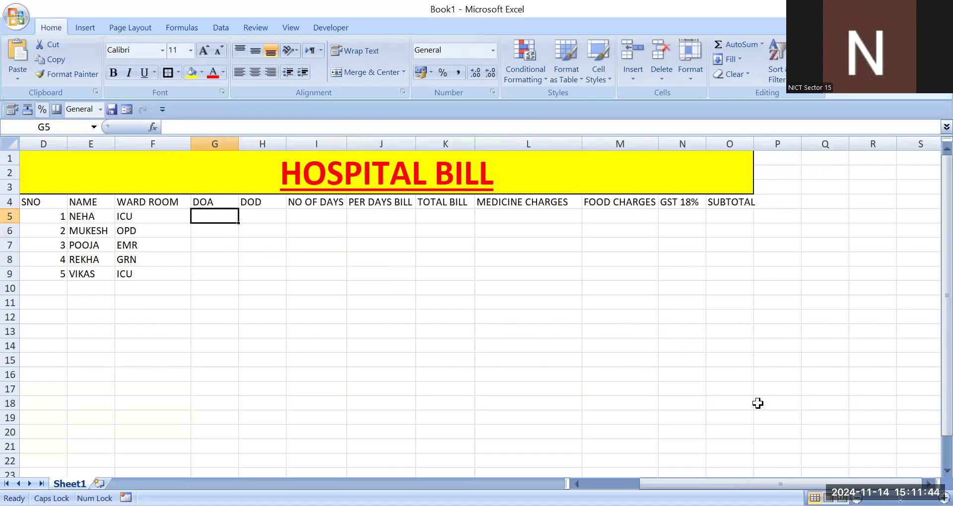
type("14-11-2024")
key("Tab")
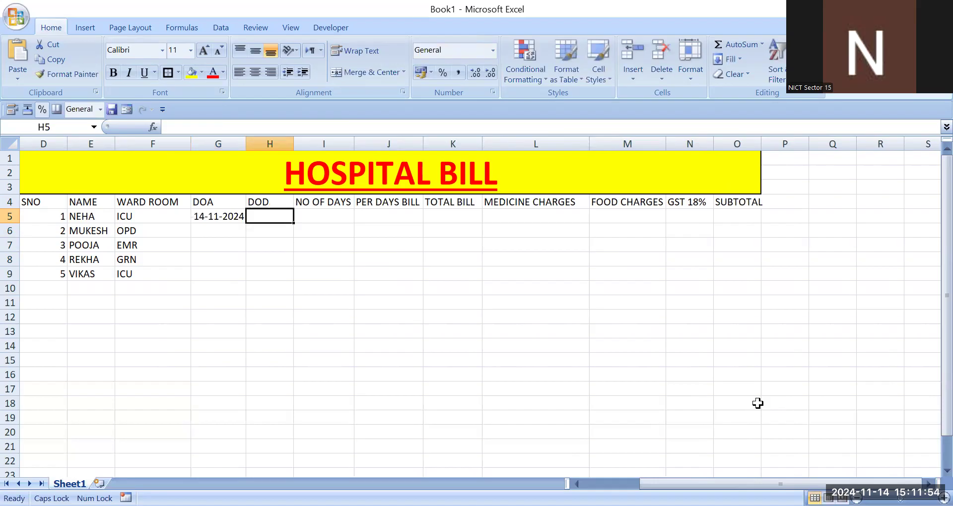
Step: Enter the discharge date 15-11-2024 in cell H5 under DOD
type("15-11-")
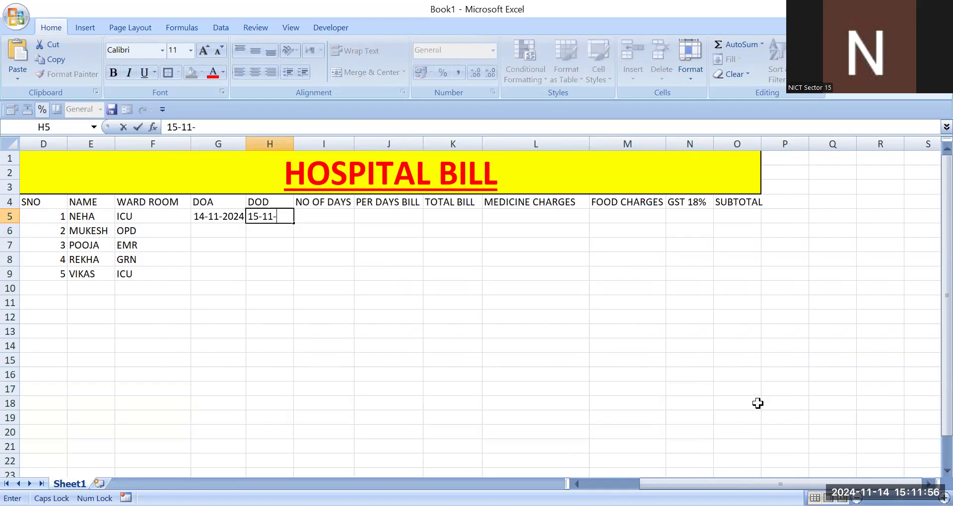
type("2024")
key("Tab")
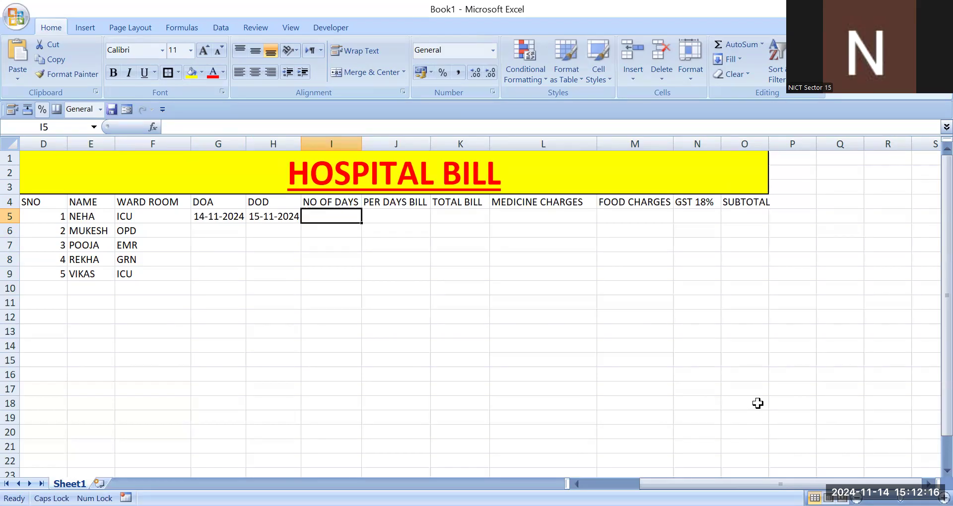
key("Return")
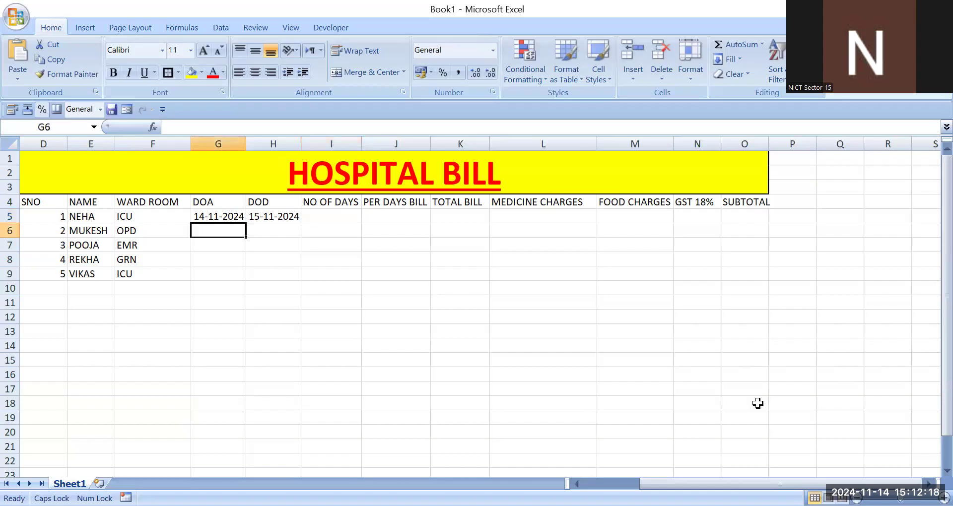
Step: Enter admission date 16-11-2024 and discharge date 18-11-2024 for the second patient in row 6
type("16")
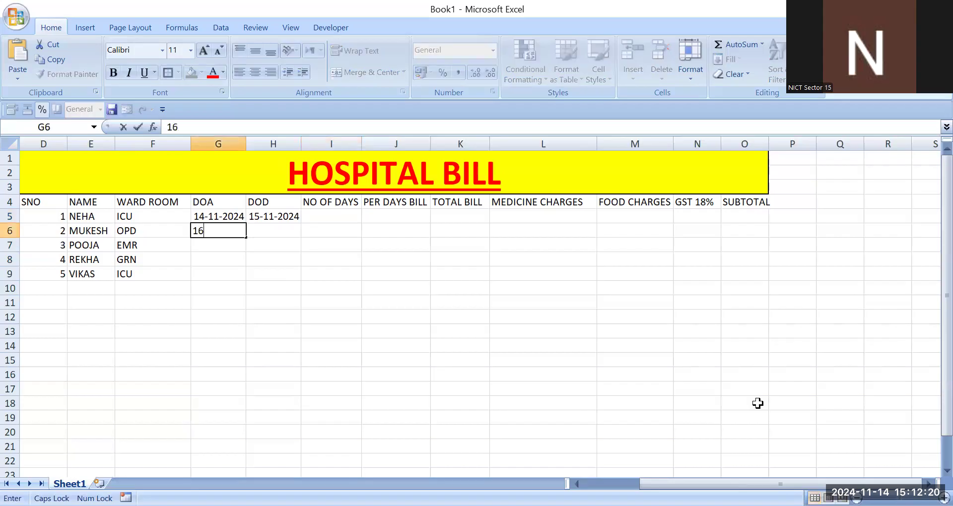
type("------------------11")
key("BackSpace")
key("BackSpace")
key("BackSpace")
key("BackSpace")
key("BackSpace")
key("BackSpace")
key("BackSpace")
key("BackSpace")
key("BackSpace")
key("BackSpace")
key("BackSpace")
key("BackSpace")
key("BackSpace")
key("BackSpace")
key("BackSpace")
key("BackSpace")
key("BackSpace")
key("BackSpace")
key("BackSpace")
type("+")
key("BackSpace")
type("-11-2024")
key("Tab")
type("18-")
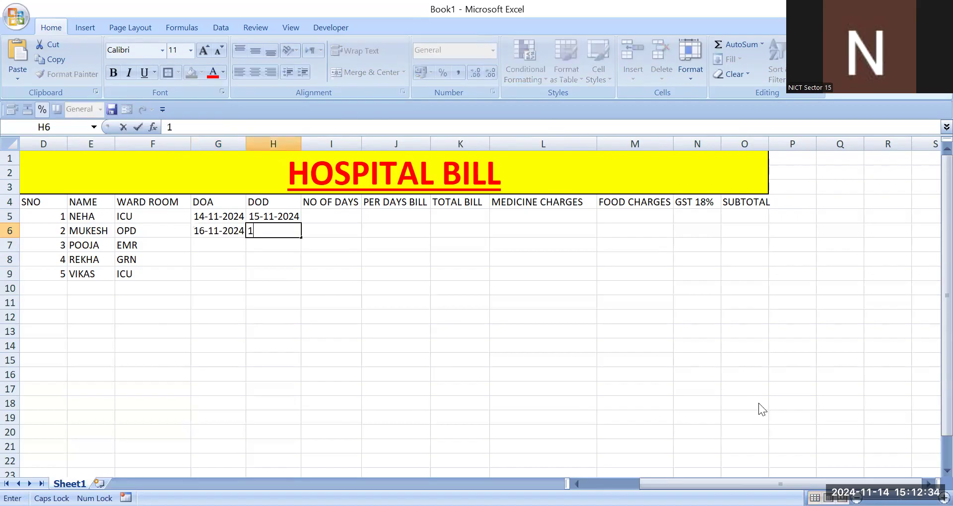
type("11-2024")
key("Return")
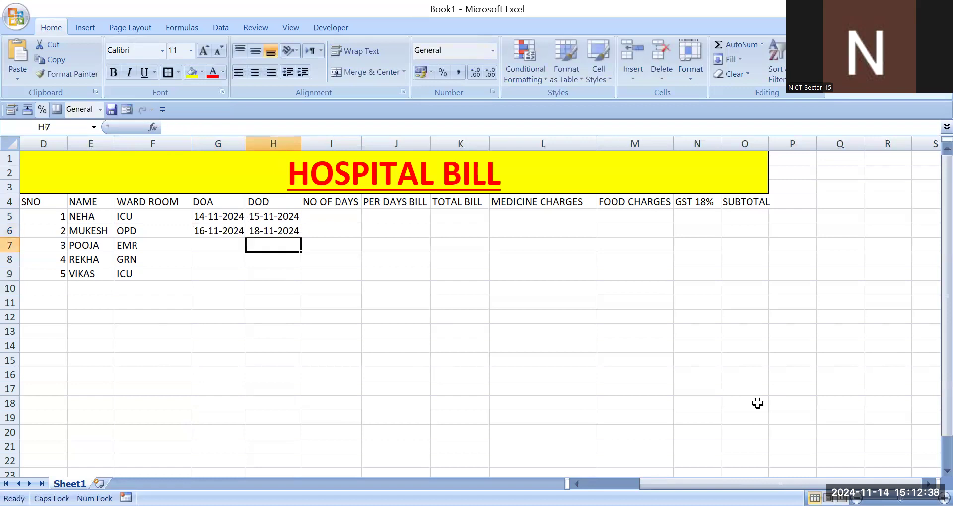
Step: Enter admission date 19-11-2024 and discharge date 21-11-2024 for the third patient in row 7
key("Left")
type("19")
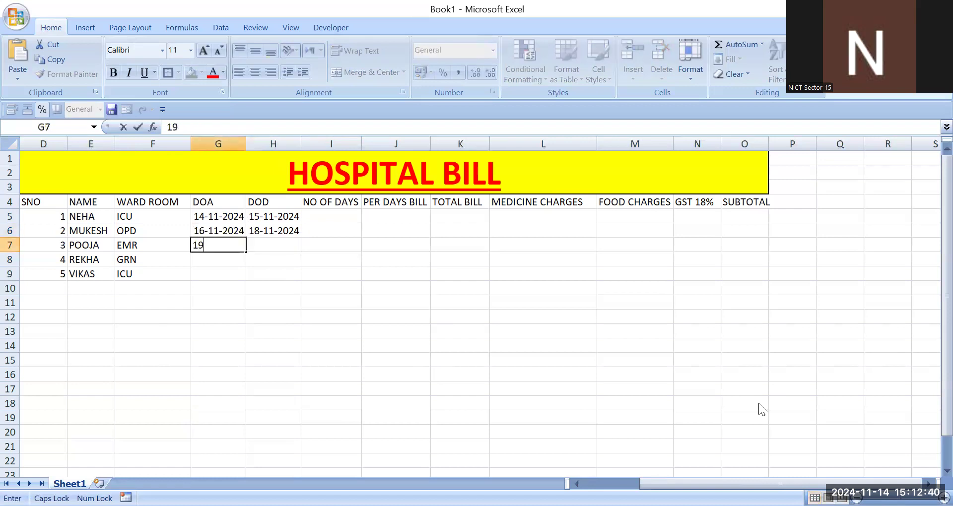
type("-11-2024")
key("Tab")
type("21-11-2024")
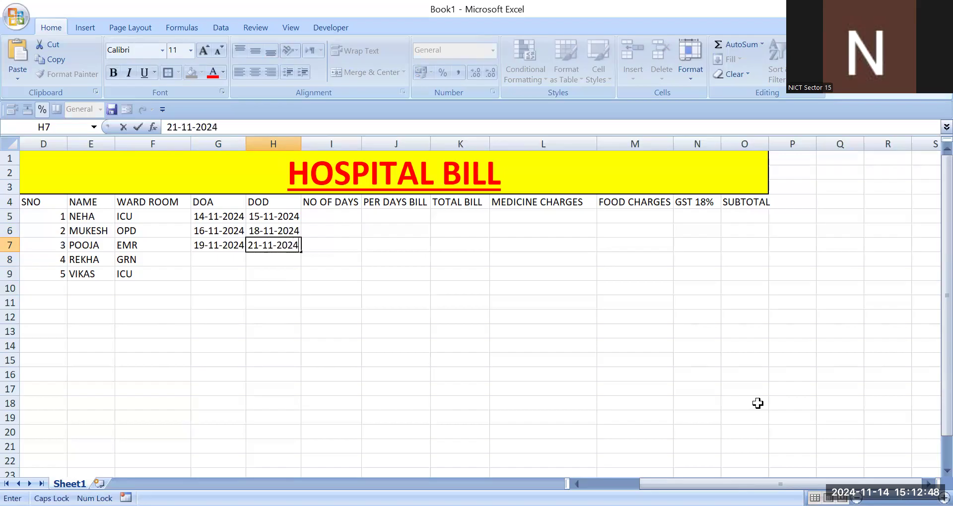
key("Return")
Step: Enter admission date 22-11-2024 and discharge date 25-11-2024 for the fourth patient in row 8
type("22-11-2024")
key("Tab")
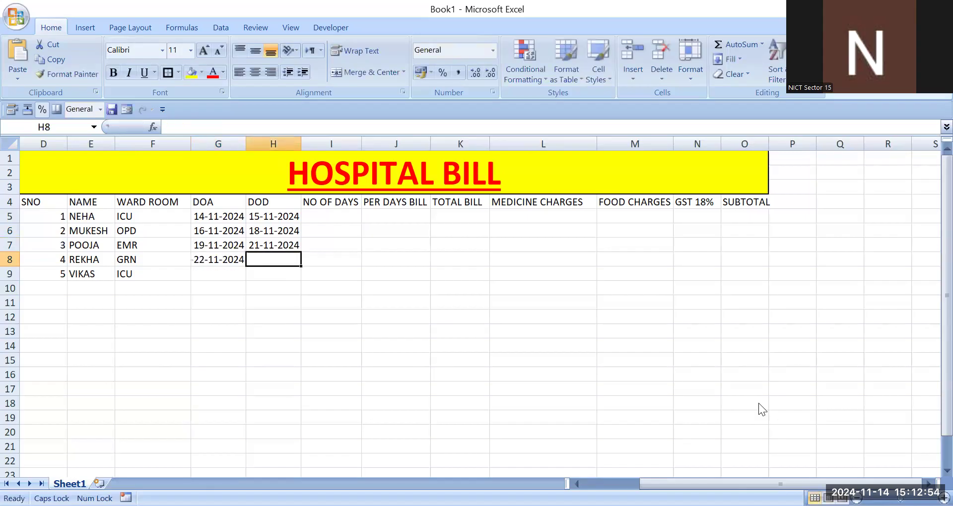
type("25-11")
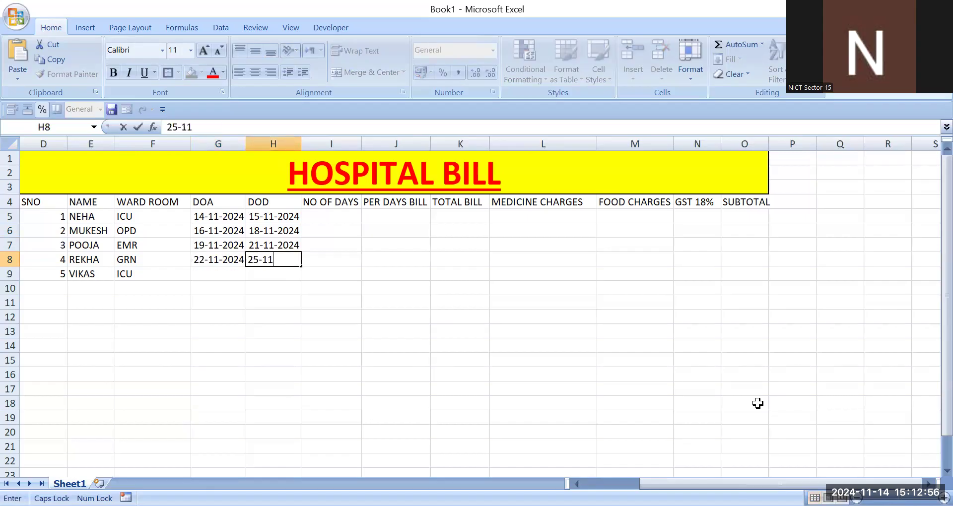
type("-2024")
key("Return")
Step: Enter admission date 26-11-2024 and discharge date 27-11-2024 for the fifth patient in row 9
type("2")
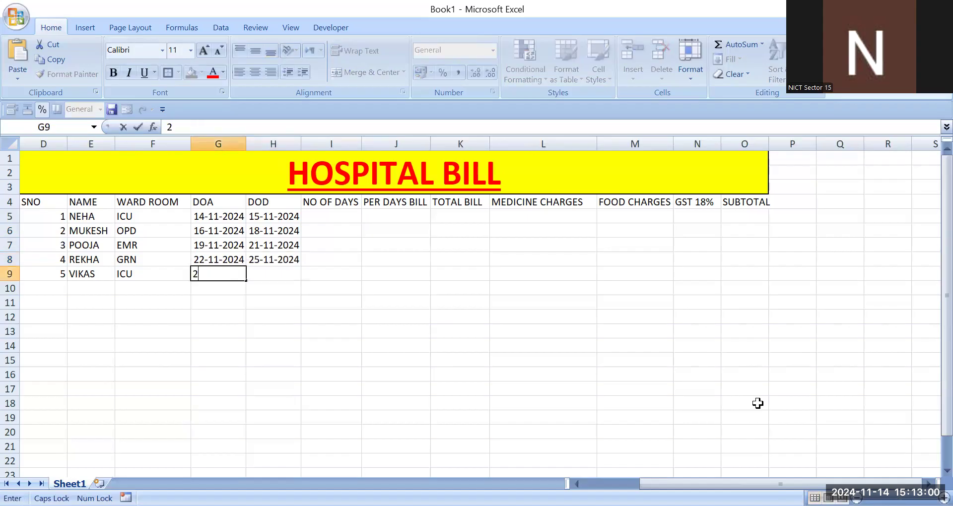
type("6-11-2024")
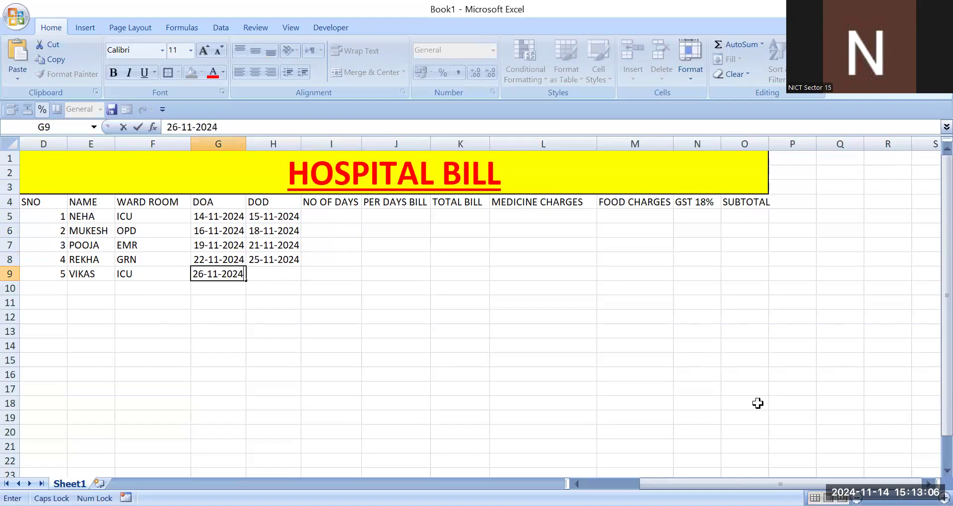
key("Tab")
type("27-")
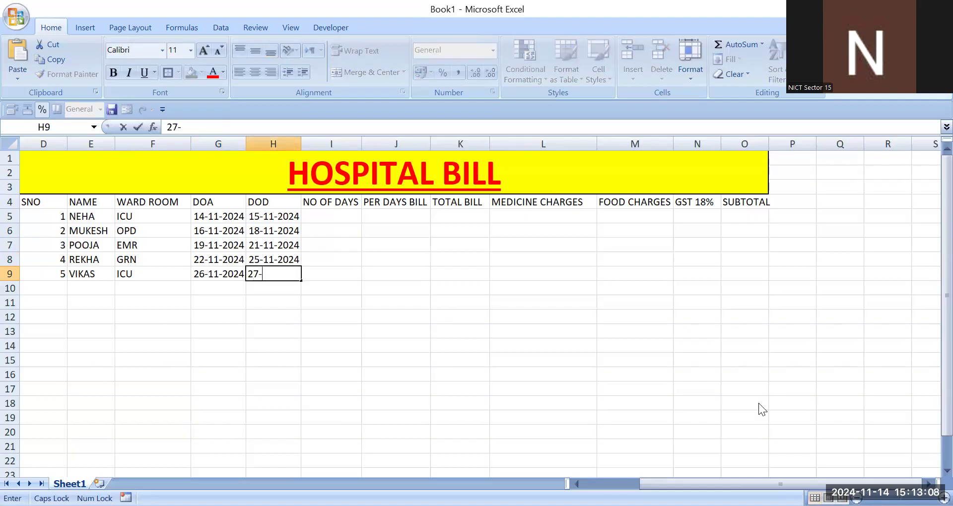
type("11-2024")
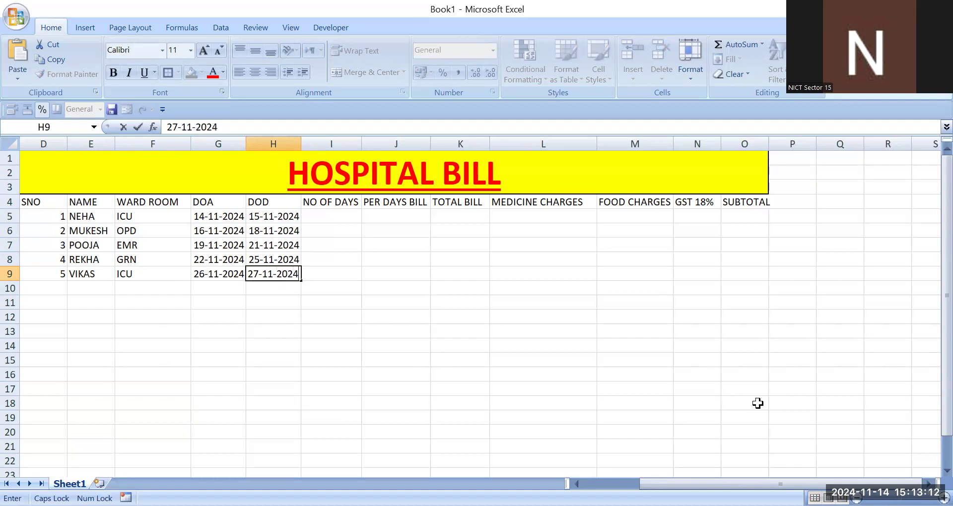
key("Tab")
Step: Calculate the number of days in I5 with the formula =H5-G5
key("Up")
key("Up")
key("Up")
key("Up")
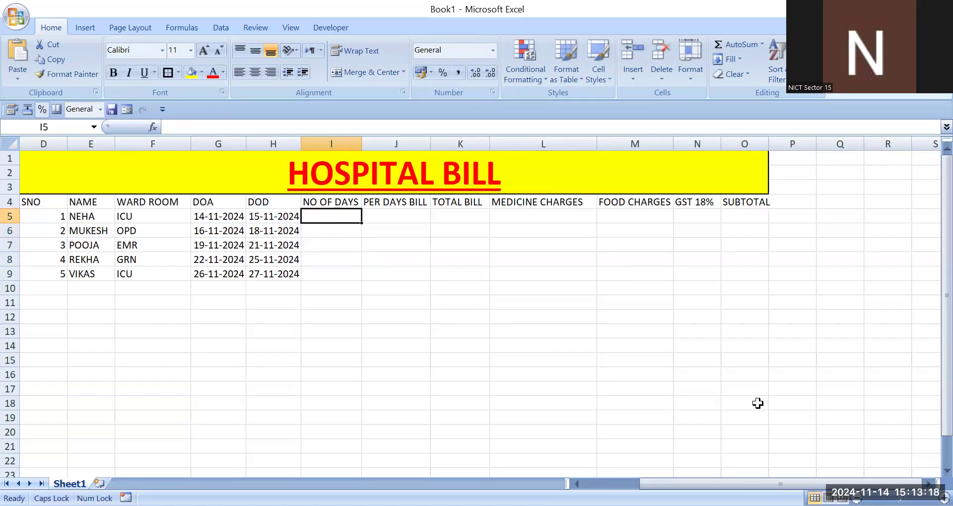
type("=")
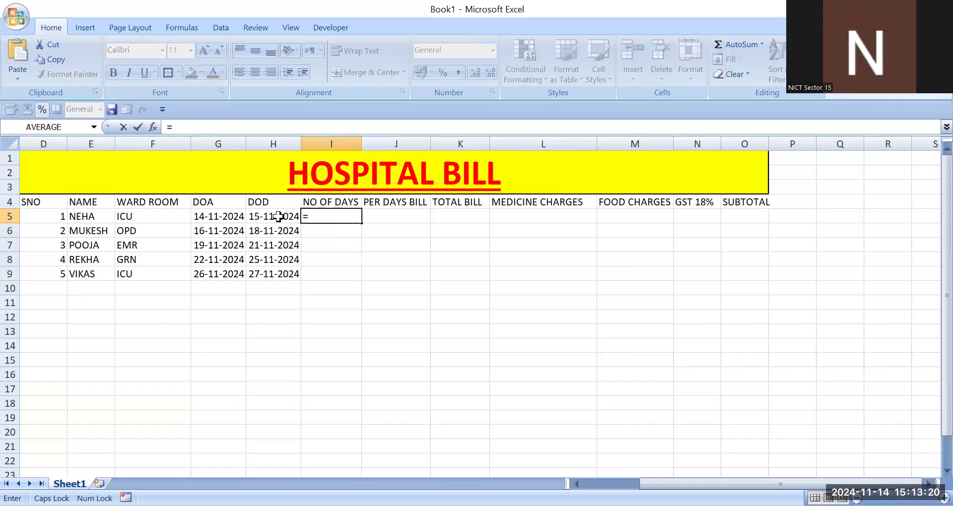
left_click(275, 216)
type("-")
left_click(220, 215)
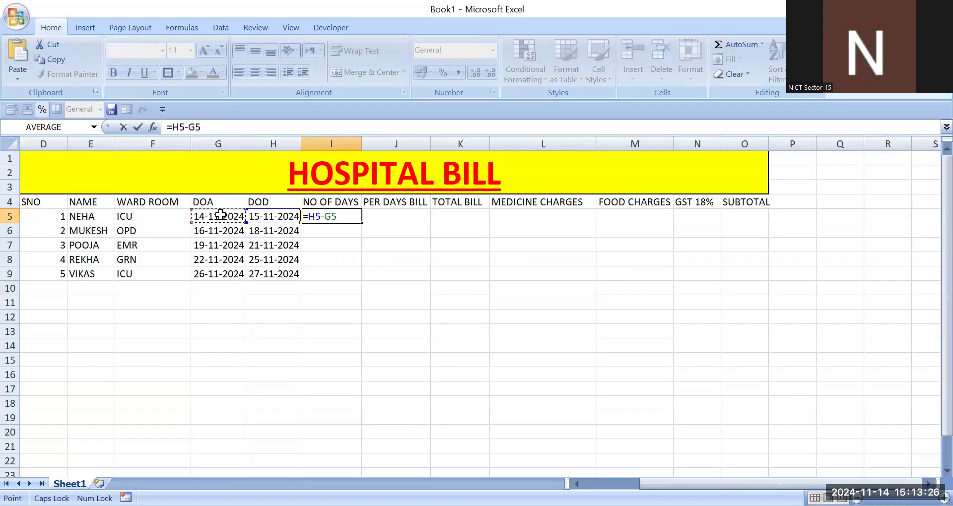
key("Return")
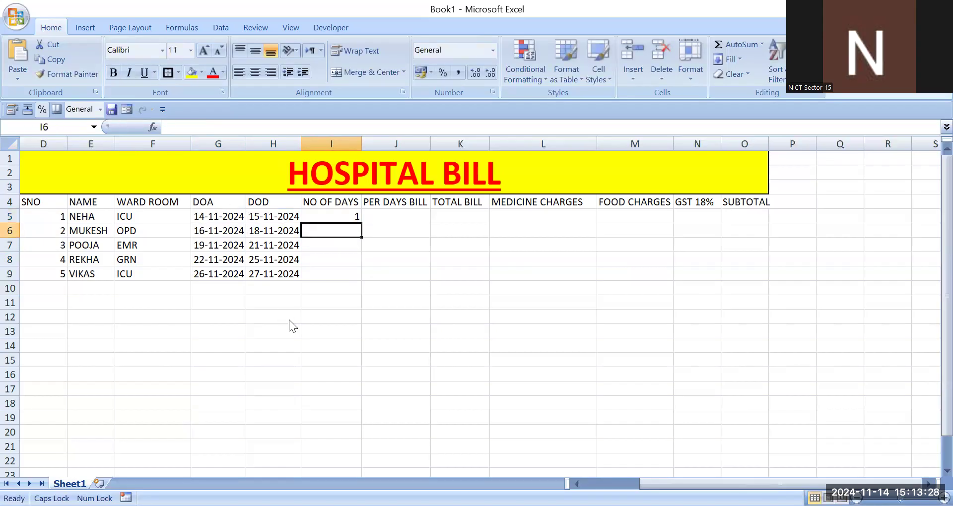
Step: Copy the number-of-days formula down from I5 to I9
left_click(351, 204)
left_click(351, 210)
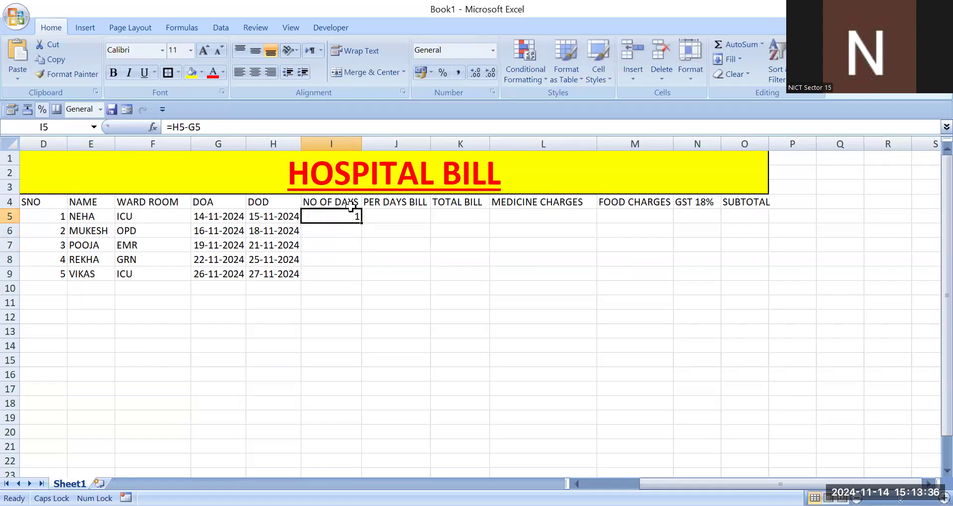
left_click_drag(361, 223, 362, 276)
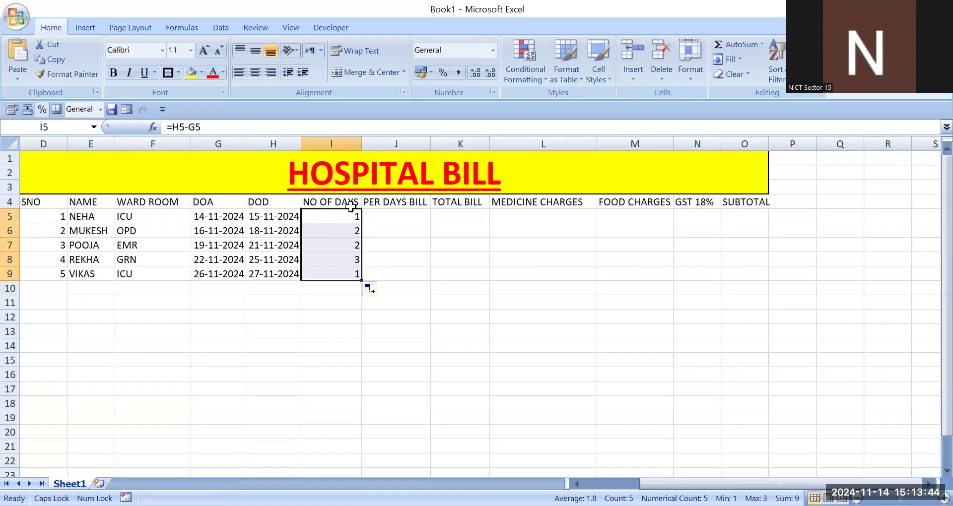
Step: Start an IF formula in J5 that returns 750 when the ward room in F5 is ICU
key("Right")
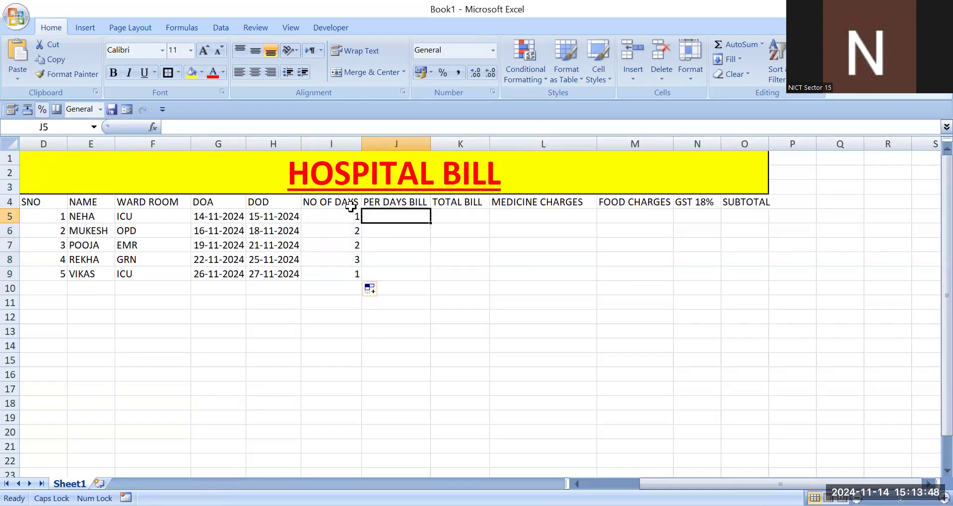
type("=")
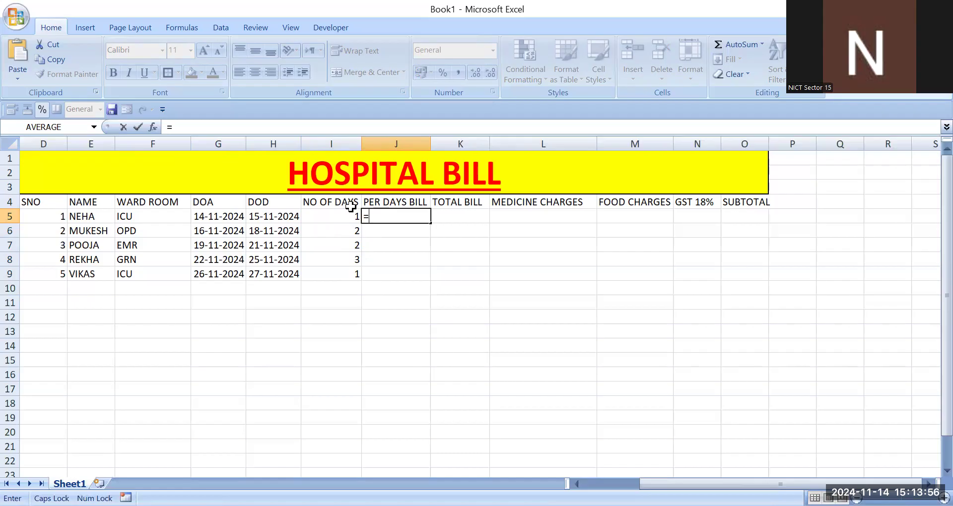
type("IF(")
left_click(151, 215)
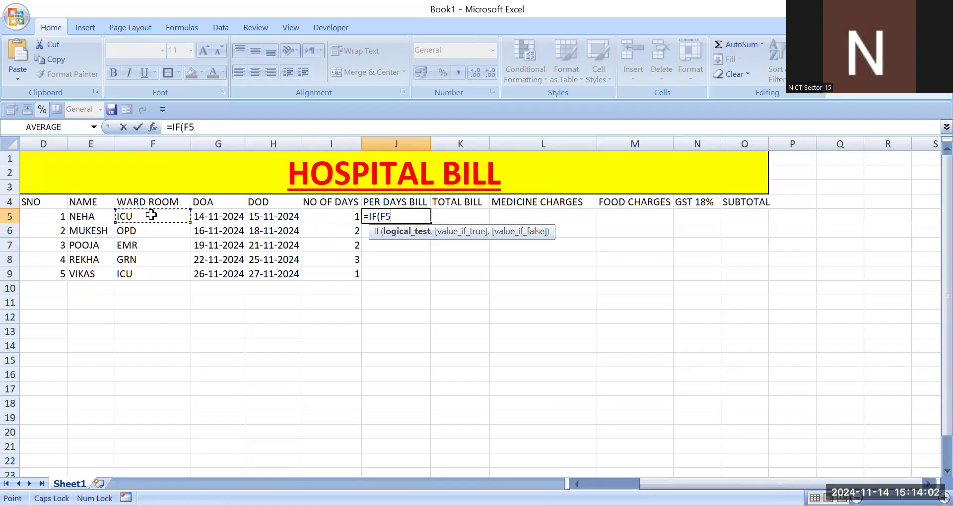
type("=\"ICU\",")
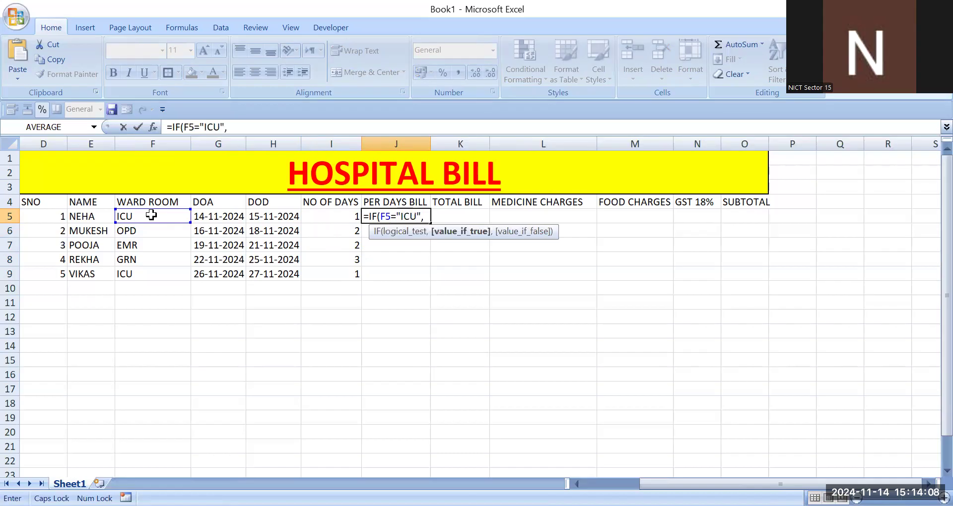
type("750,")
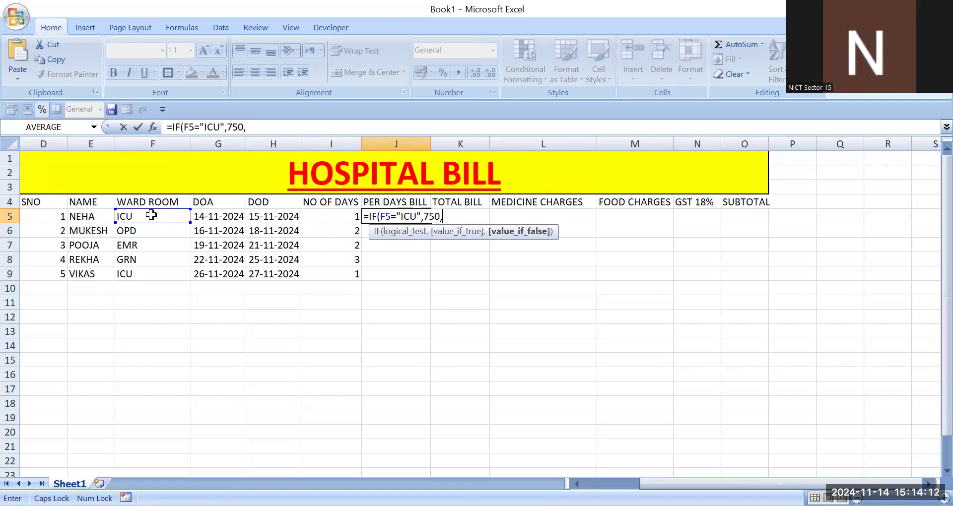
type("IF(")
Step: Nest a second IF in the formula returning 450 when F5 is OPD
left_click(149, 217)
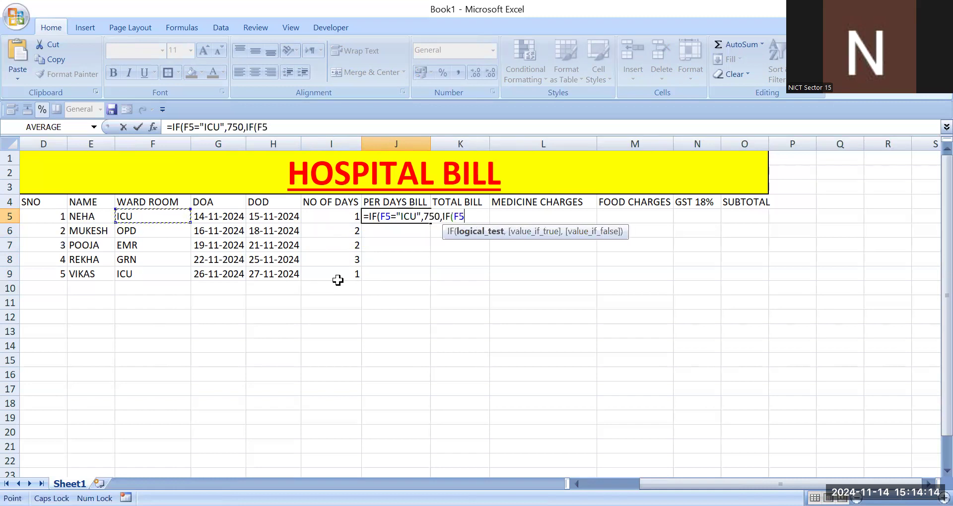
type("=\"OPD")
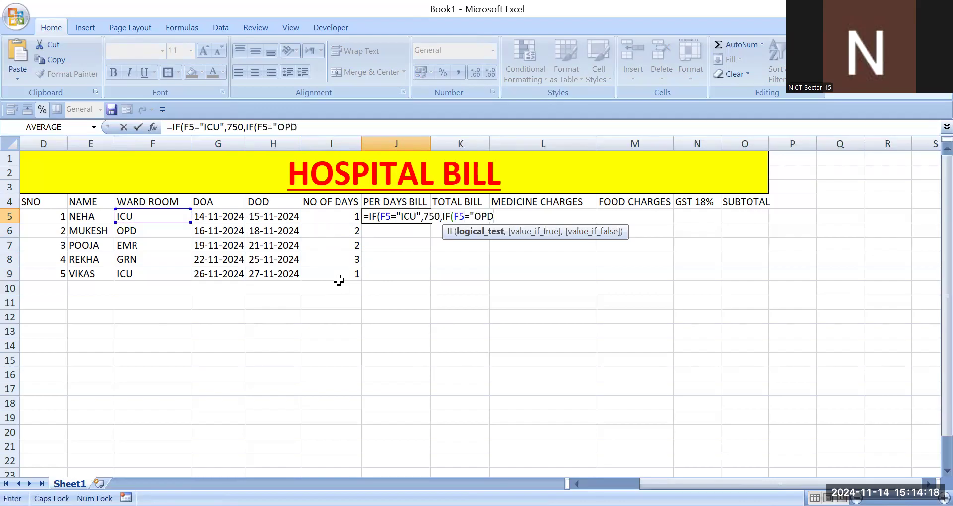
type("\",450")
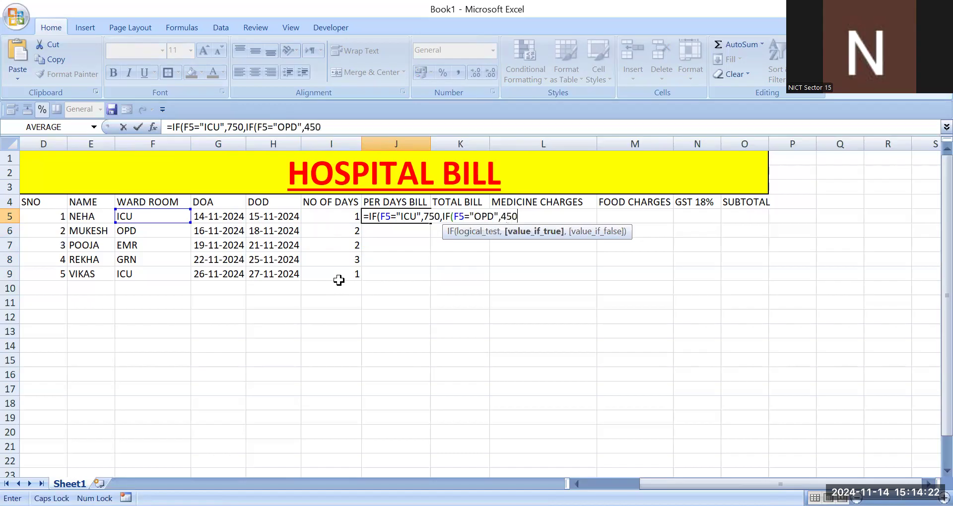
type(",")
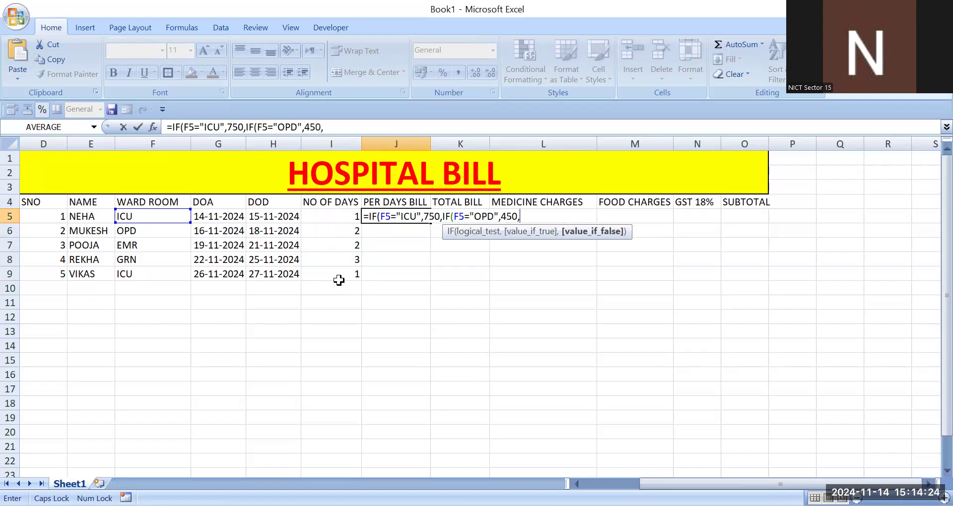
type("IF(")
Step: Nest a third IF in the J5 formula returning 1000 when F5 is EMR
left_click(149, 215)
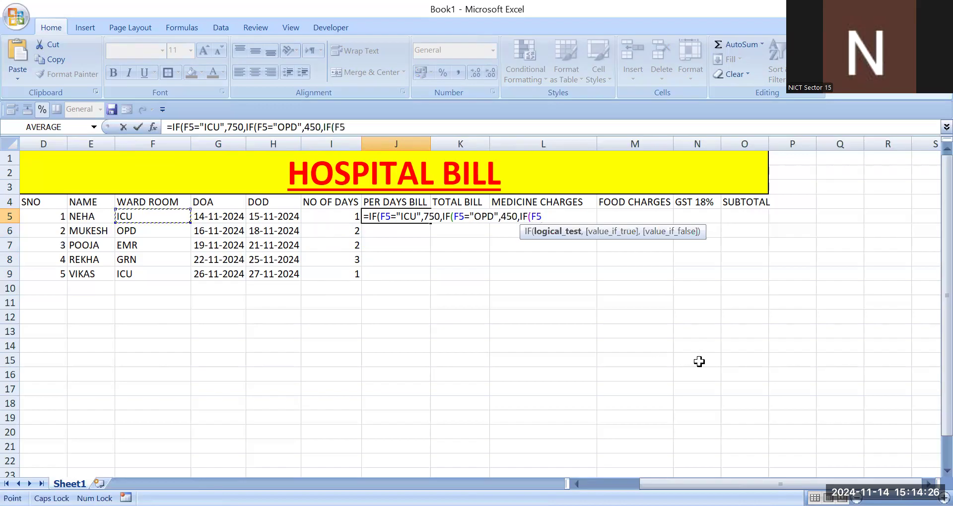
type("=\"EMR")
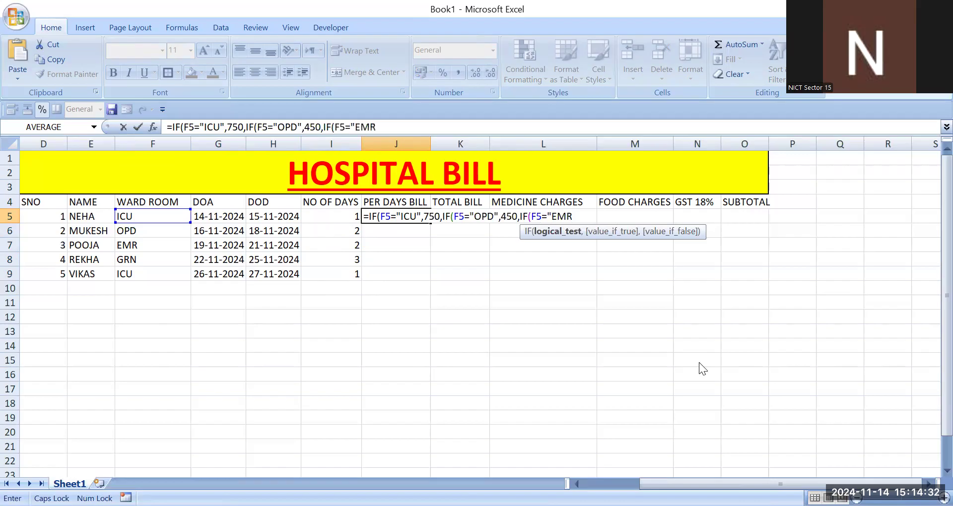
type("\",")
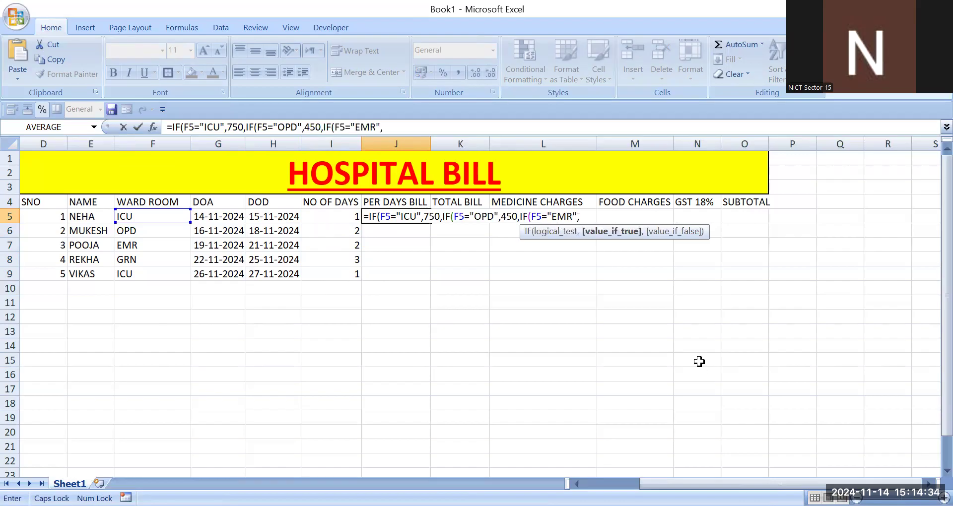
type("250")
key("BackSpace")
key("BackSpace")
key("BackSpace")
key("BackSpace")
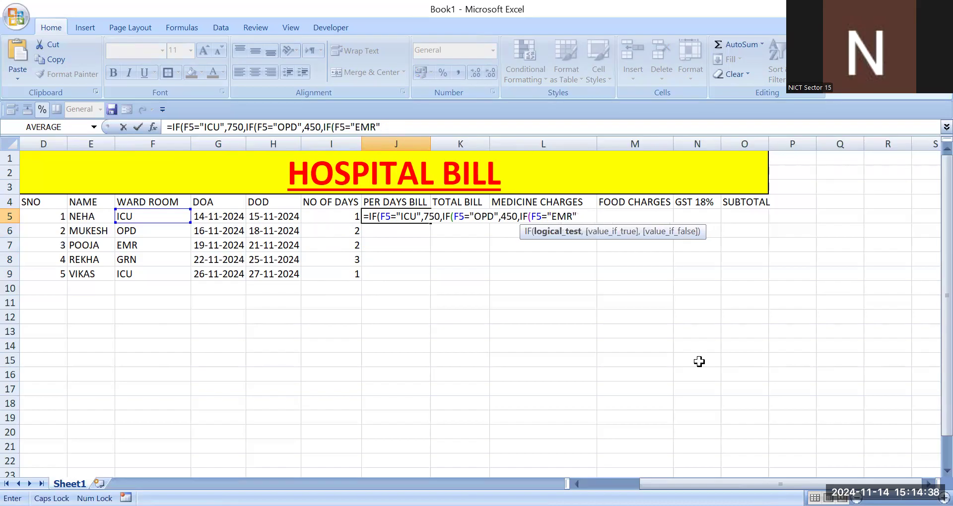
type(",10000")
key("BackSpace")
Step: Nest a fourth IF returning 150 when F5 is GRN, close the formula and accept the proposed parenthesis correction
type(",")
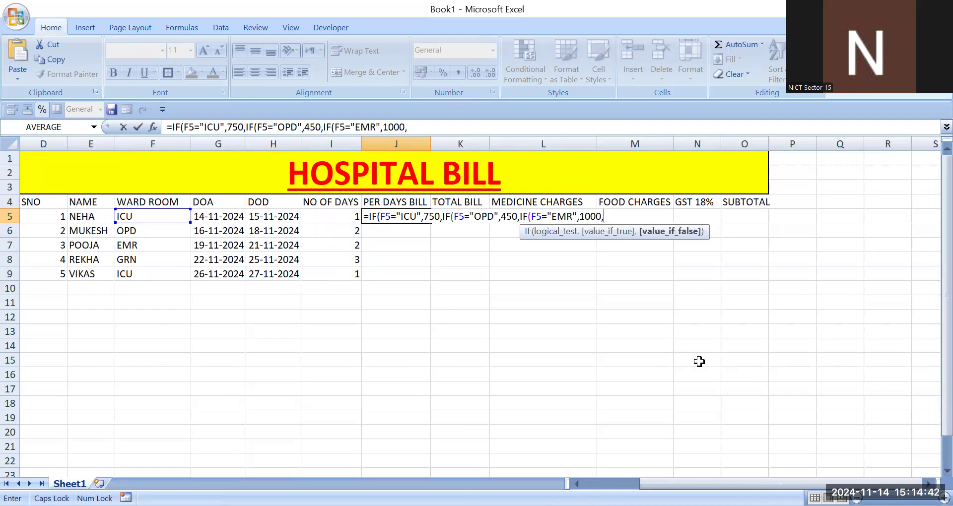
type("IF")
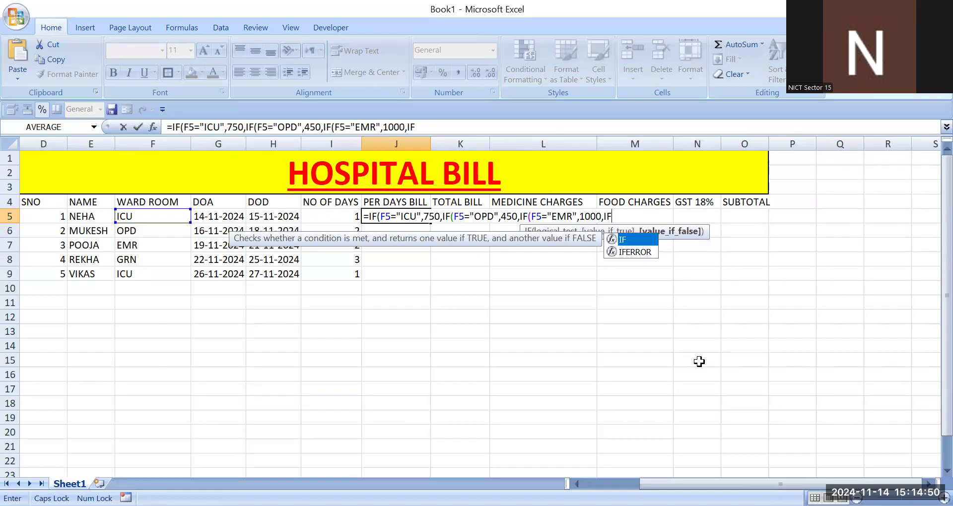
type("(")
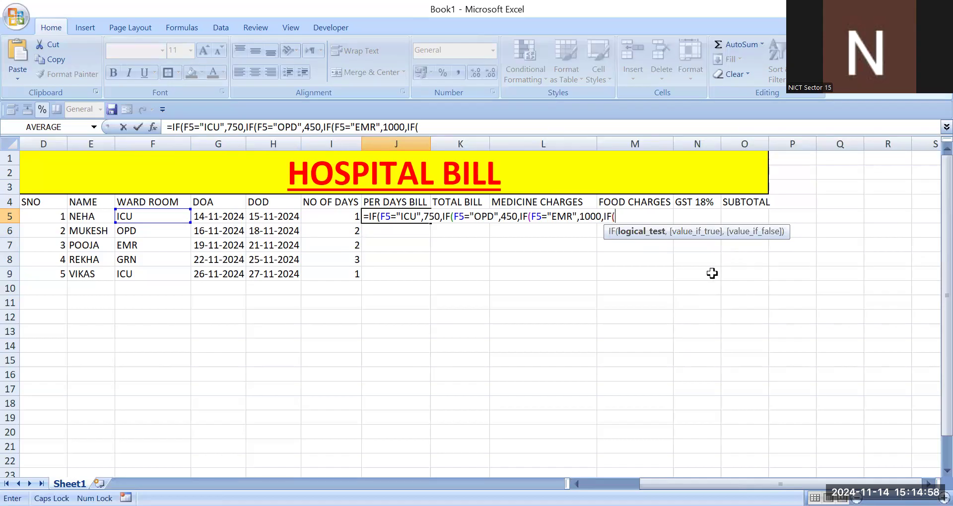
left_click(151, 218)
type("=")
type("\"GR")
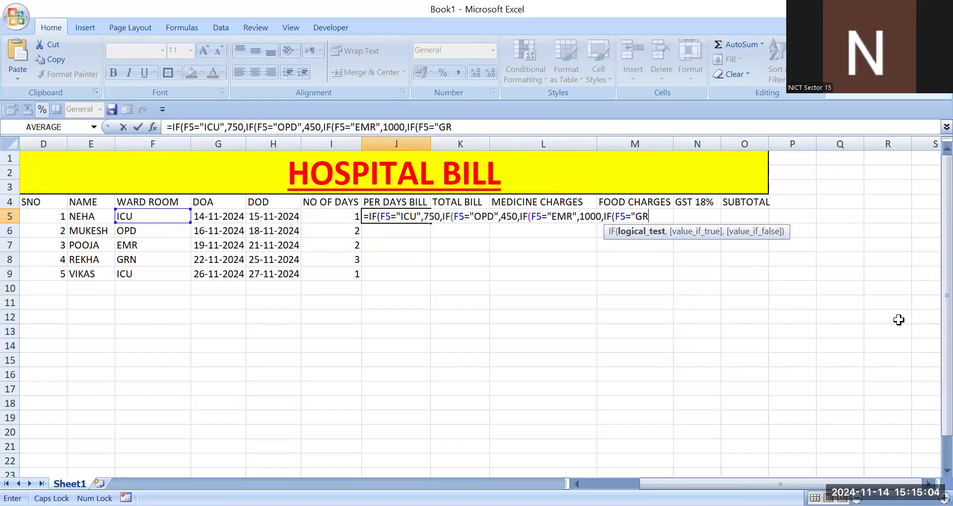
type("N\",")
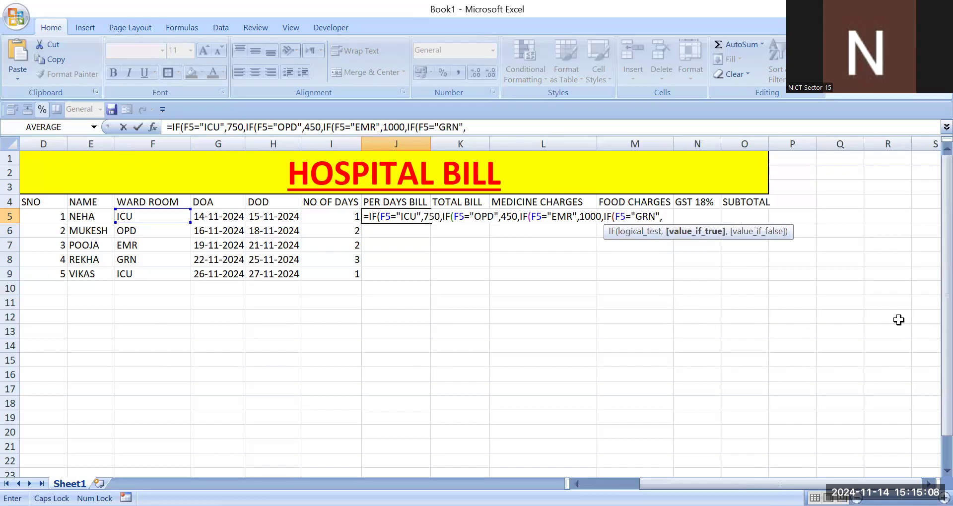
type("150)")
key("Return")
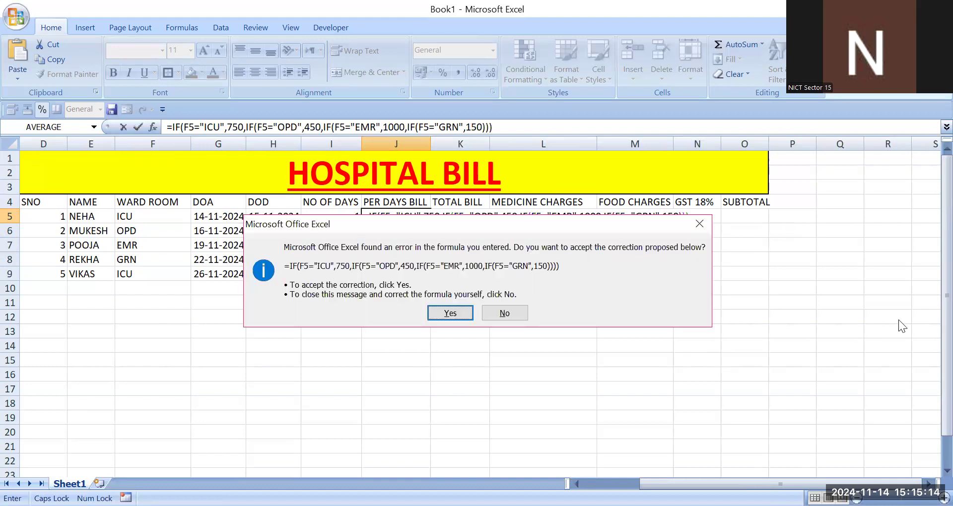
key("Return")
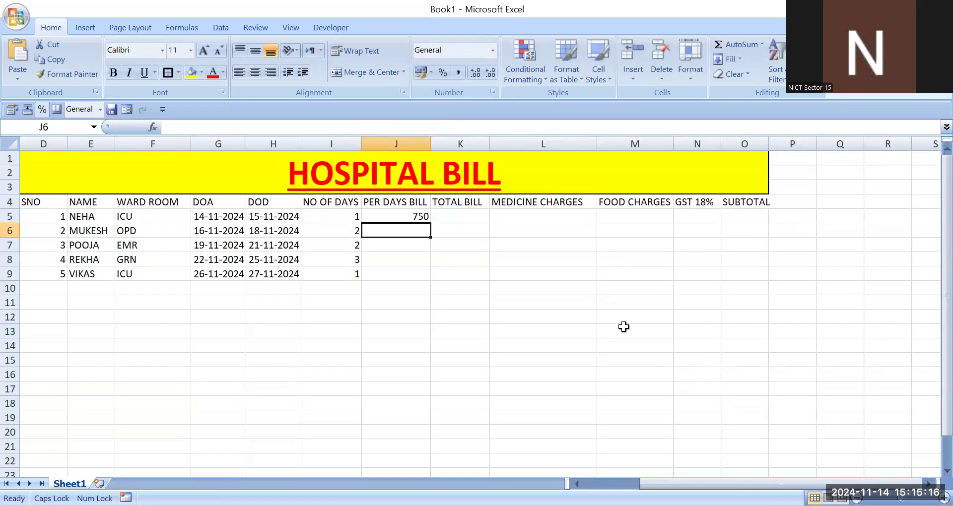
Step: Copy the per-day bill formula from J5 down to J9
key("Up")
left_click_drag(431, 224, 428, 276)
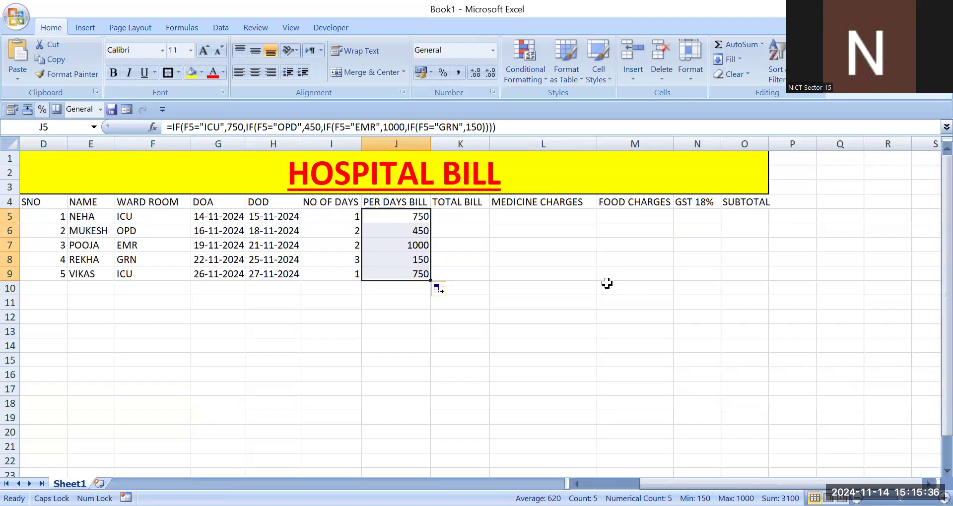
Step: Calculate the total bill in K5 with the formula =I5*J5
key("Down")
key("Right")
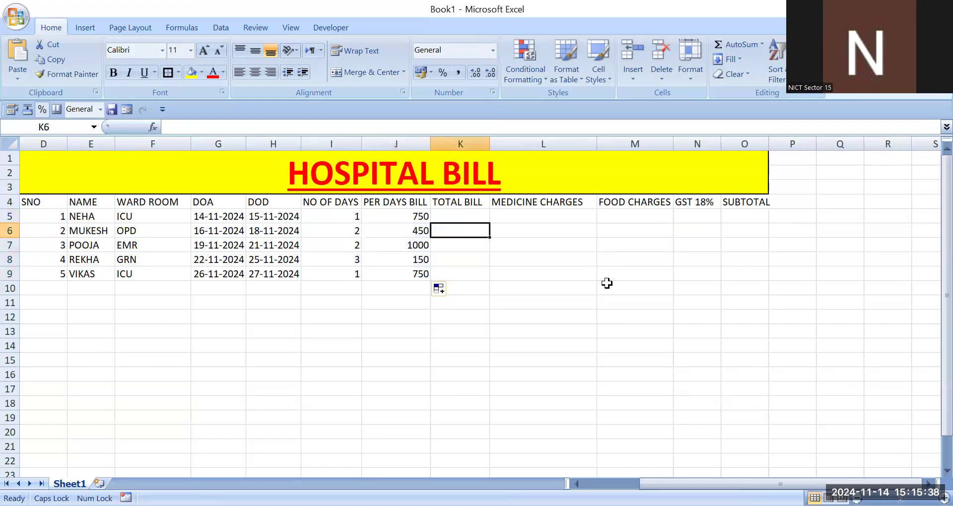
key("Up")
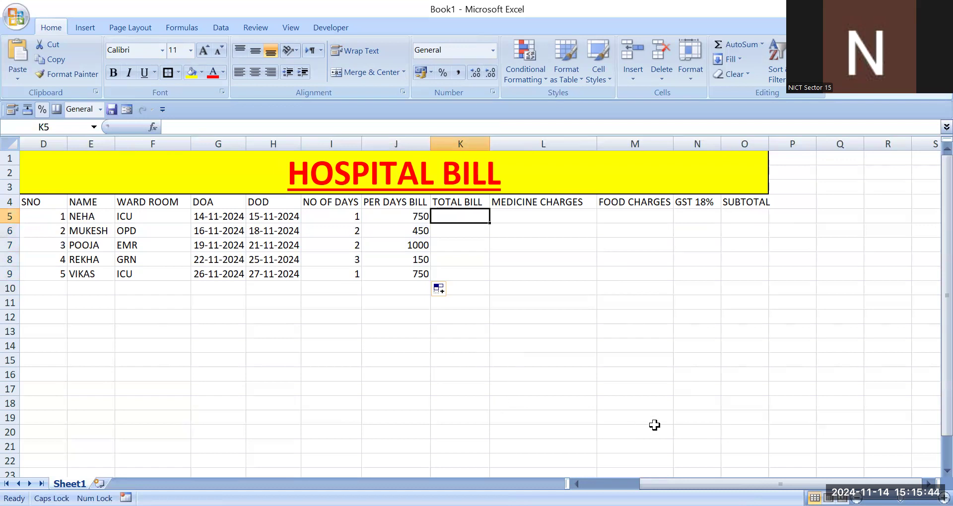
type("=")
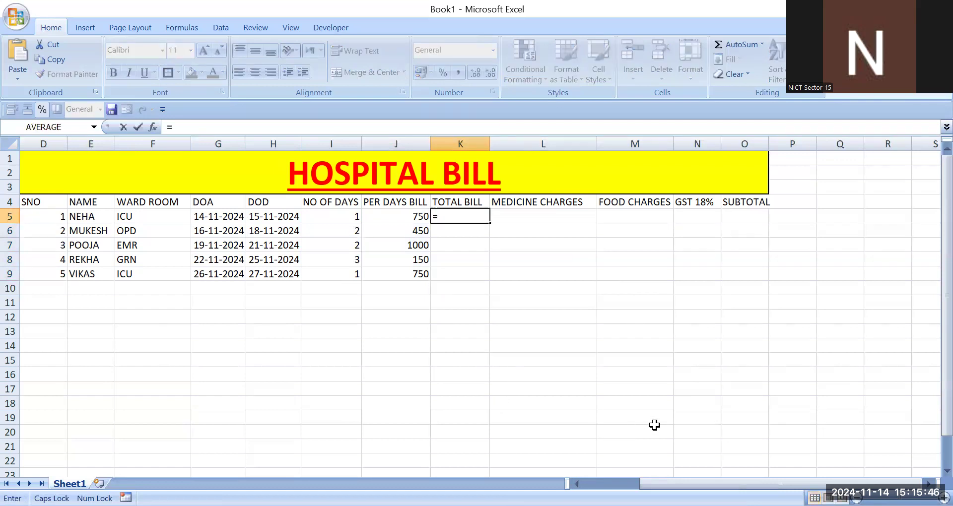
left_click(342, 219)
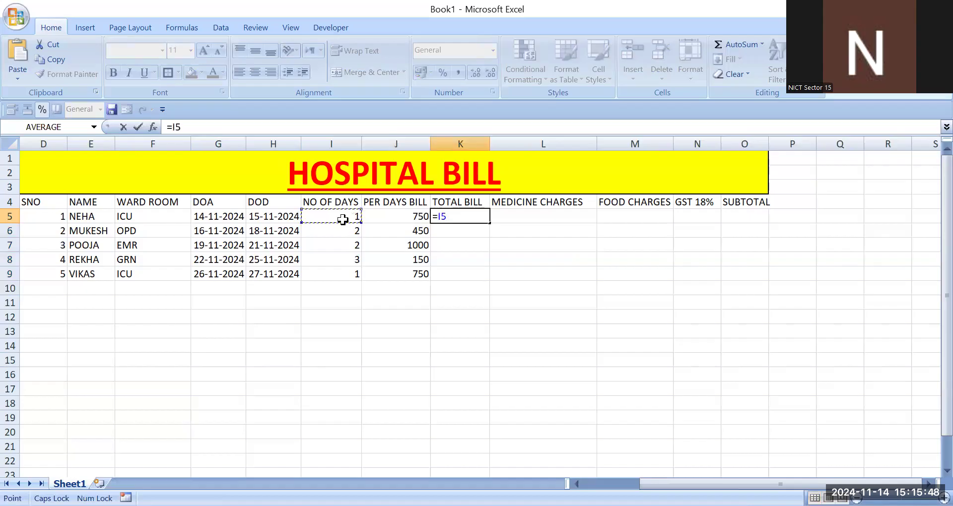
type("*")
key("Left")
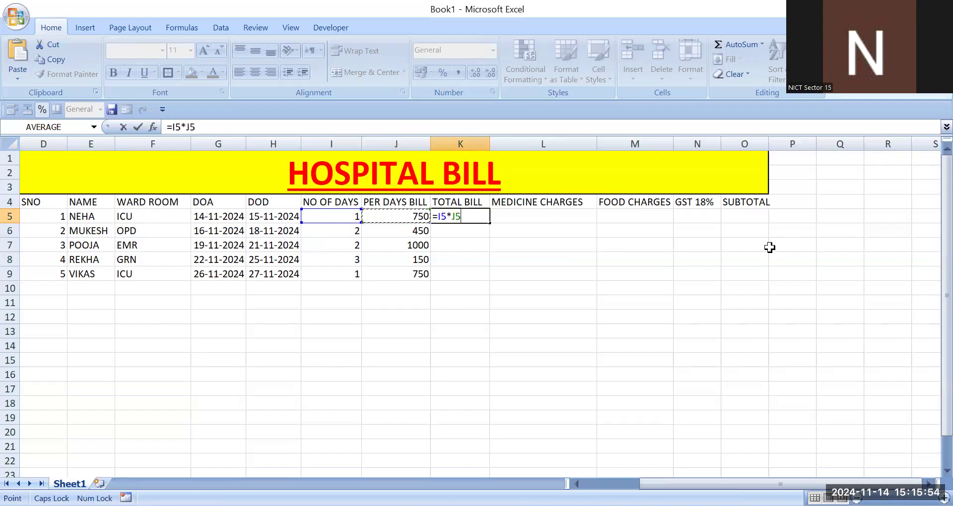
key("Return")
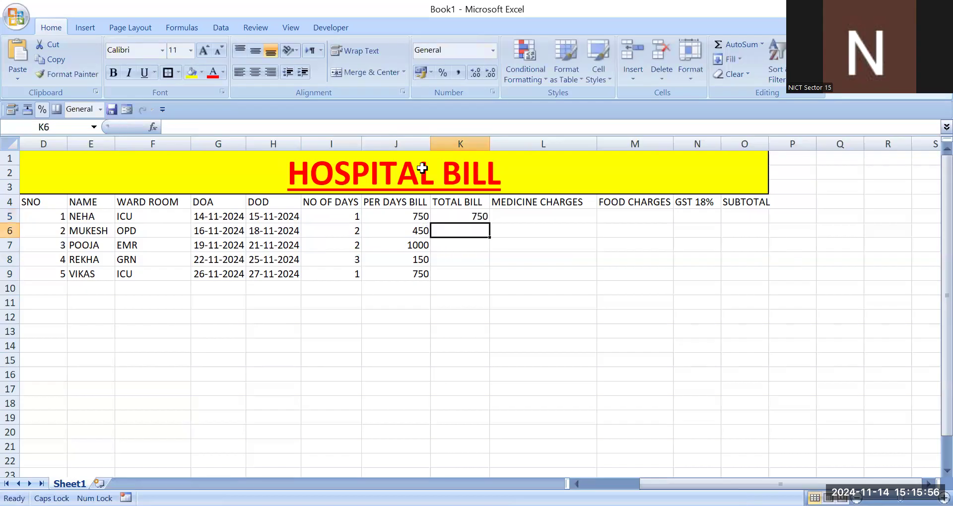
Step: Copy the total bill formula from K5 down to K9
key("Up")
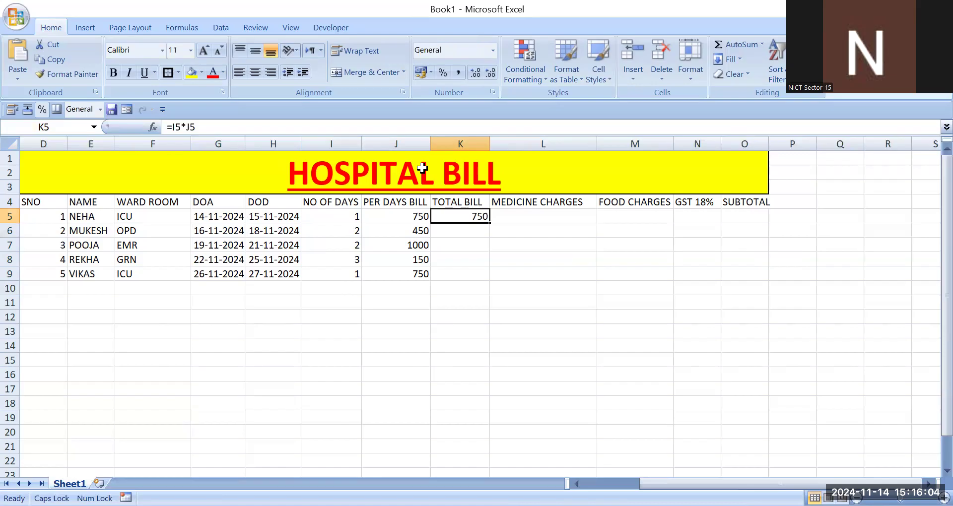
left_click_drag(489, 223, 489, 280)
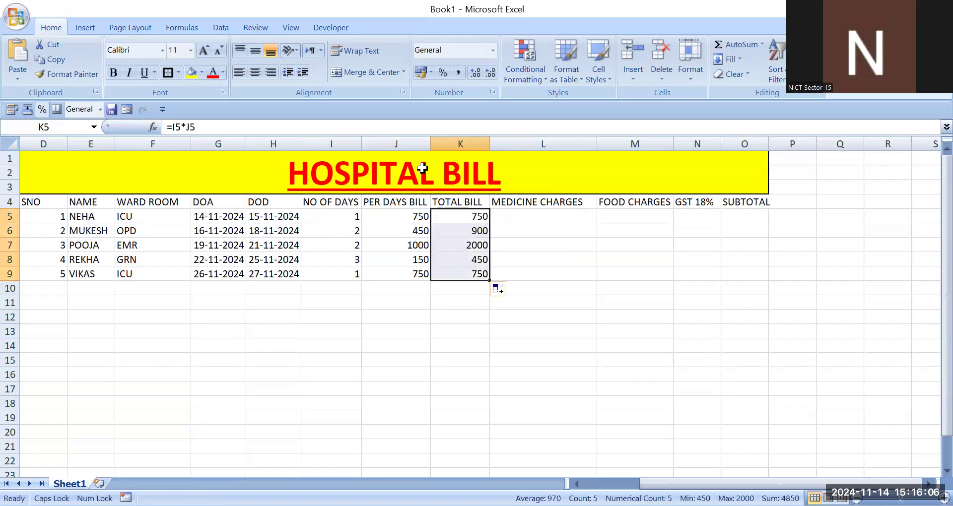
Step: Enter medicine charges 140, 150, 250, 450 and 250 in L5 to L9
key("Right")
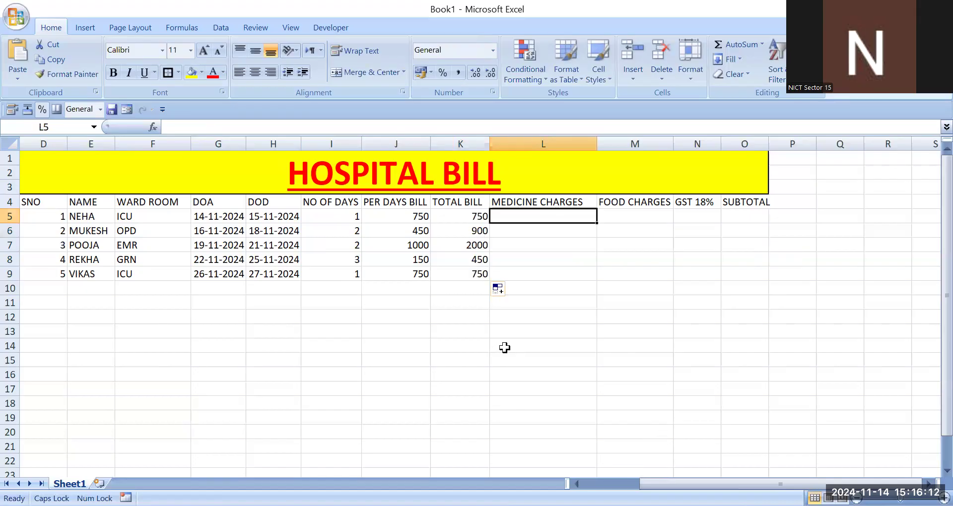
type("140")
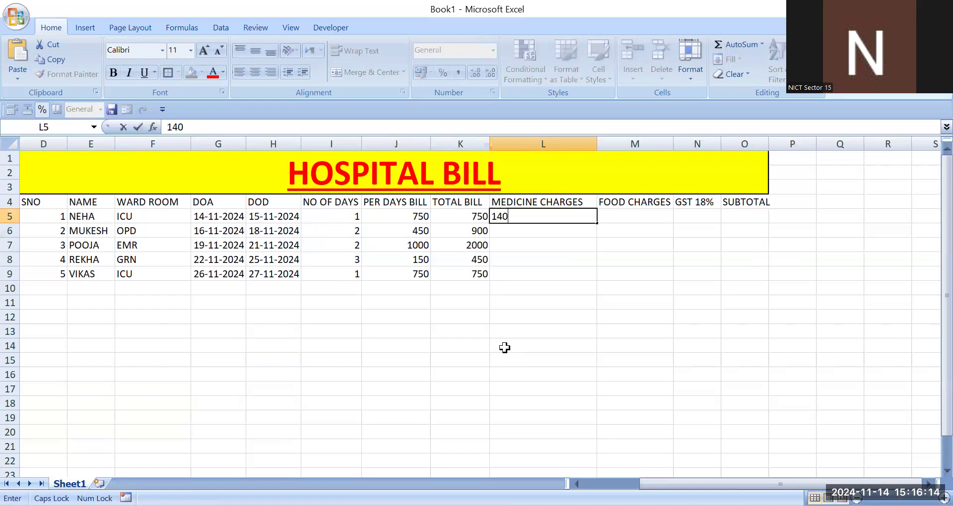
key("Return")
type("150")
key("Return")
type("250")
key("Return")
type("450")
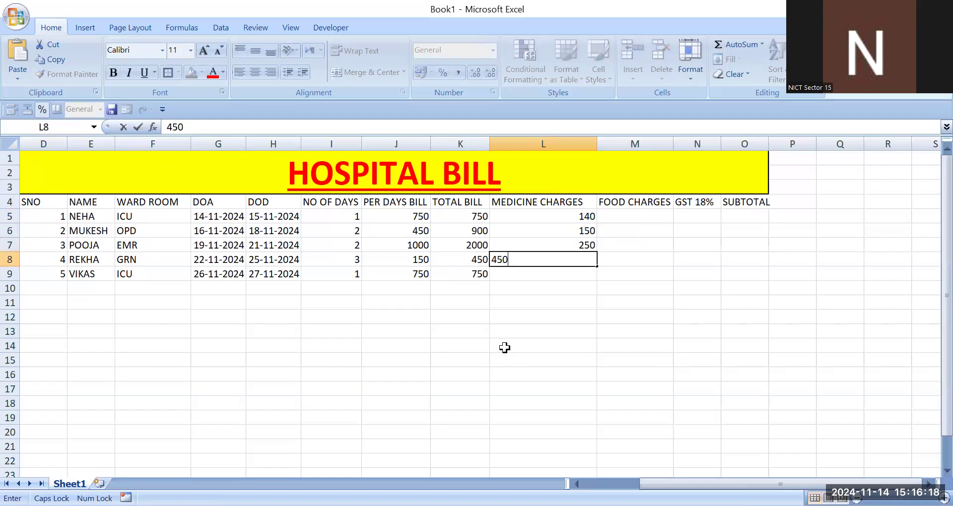
key("Return")
type("250")
key("Tab")
Step: Enter food charges 450, 650, 450, 450 and 950 in M5 to M9
key("Up")
key("Up")
key("Up")
key("Up")
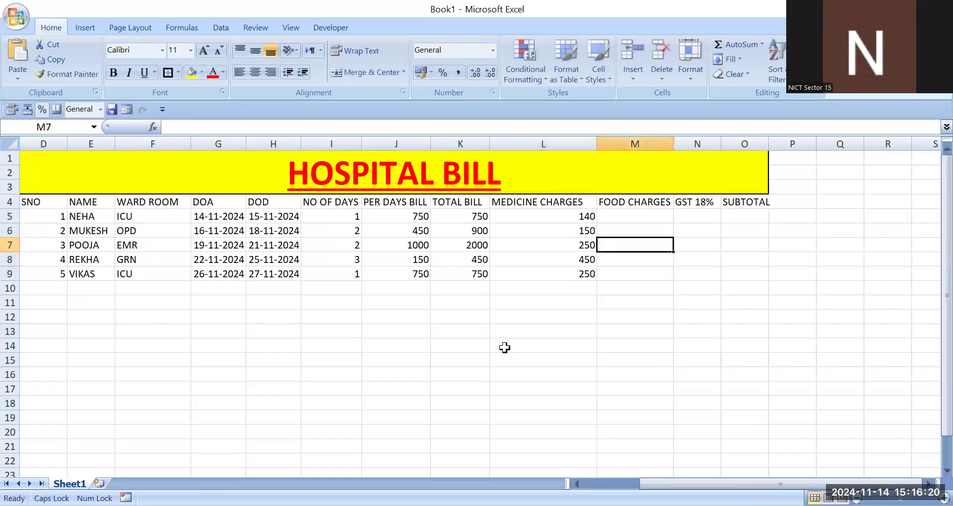
type("450")
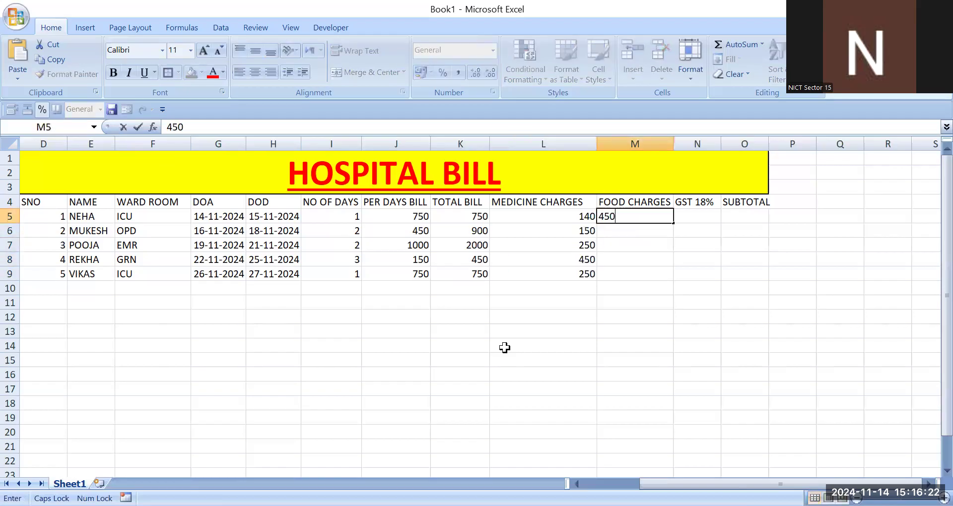
key("Return")
type("650")
key("Return")
type("450")
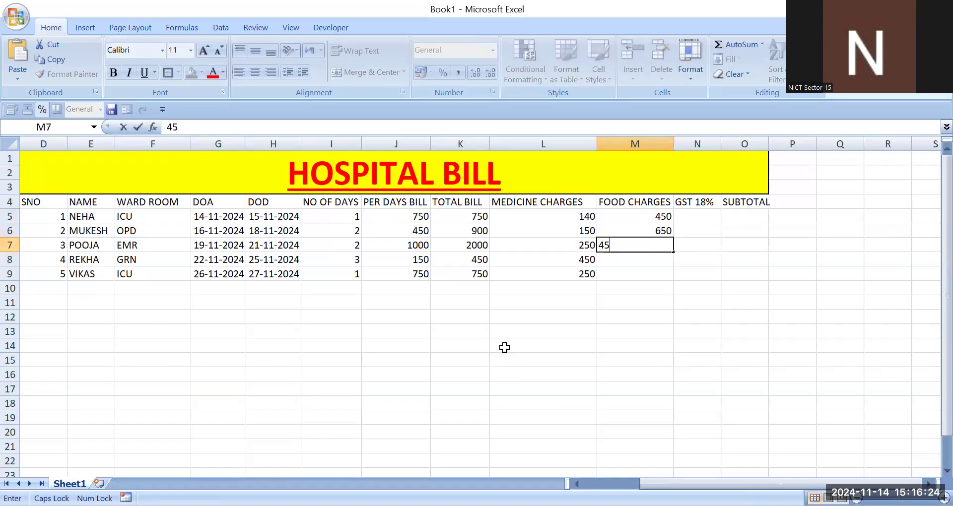
key("Return")
type("450")
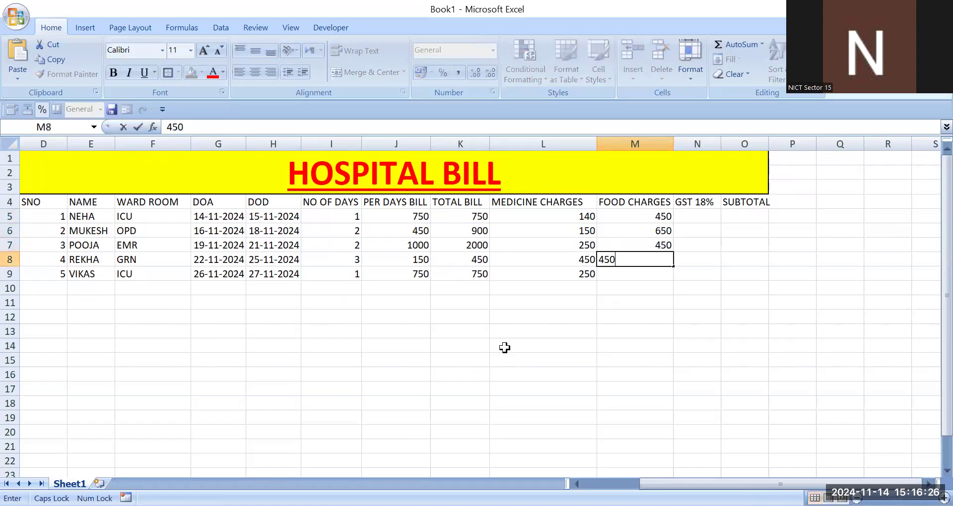
key("Return")
type("950")
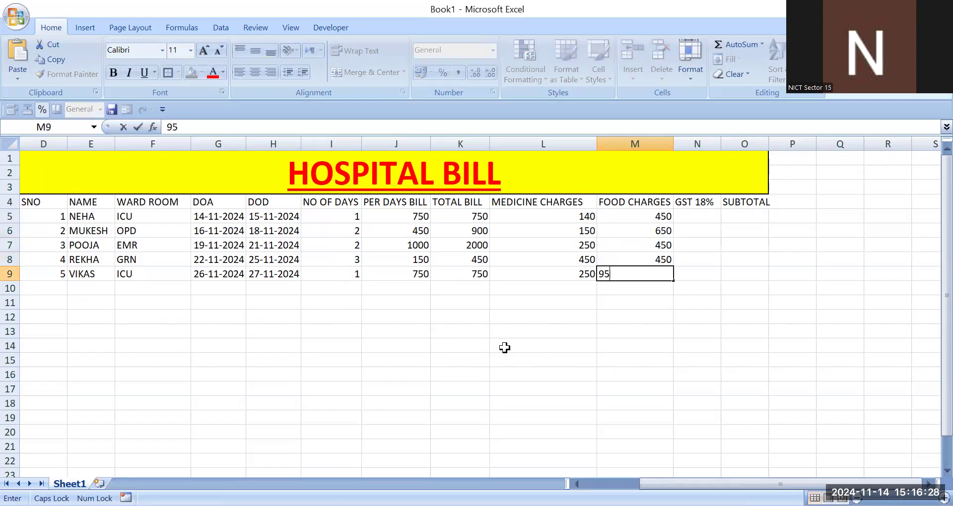
Step: Enter the GST formula =K5*18% in N5 and delete it again
key("Tab")
key("Up")
key("Up")
key("Up")
key("Up")
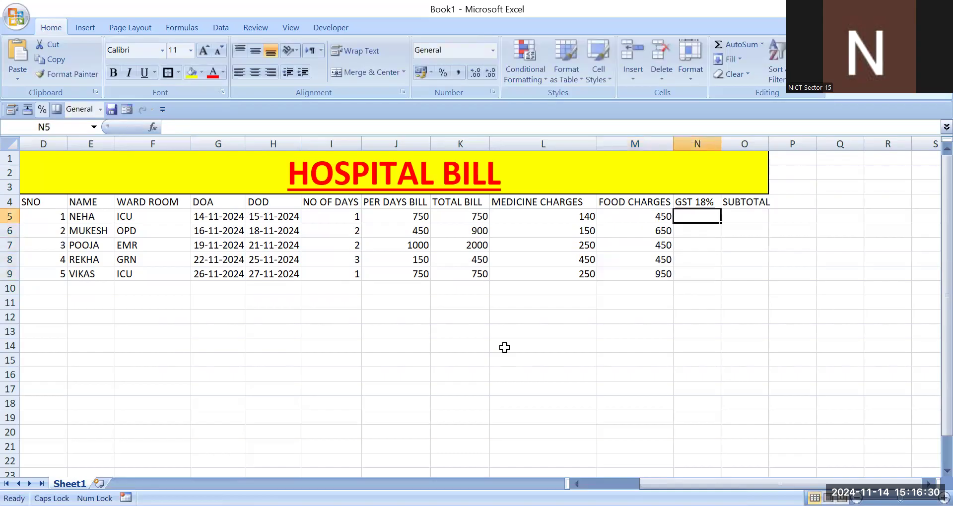
type("=")
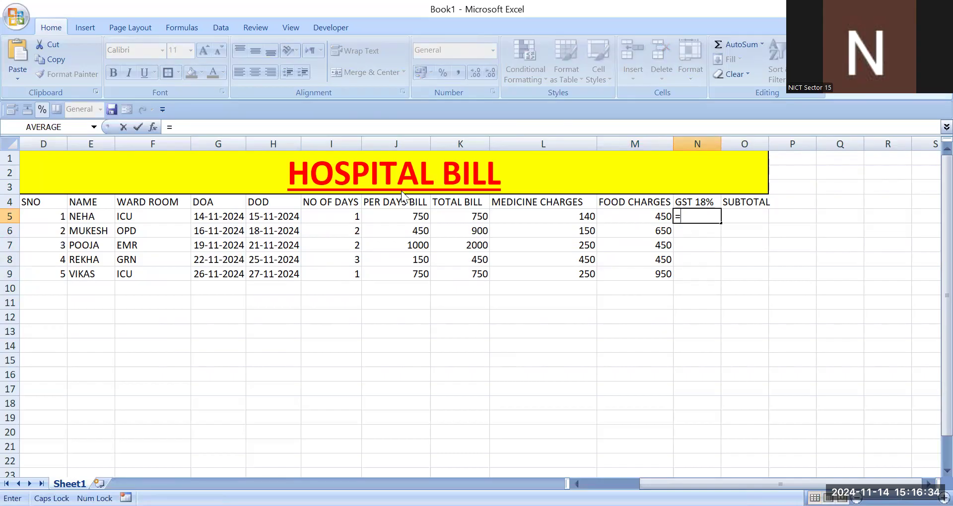
left_click(460, 216)
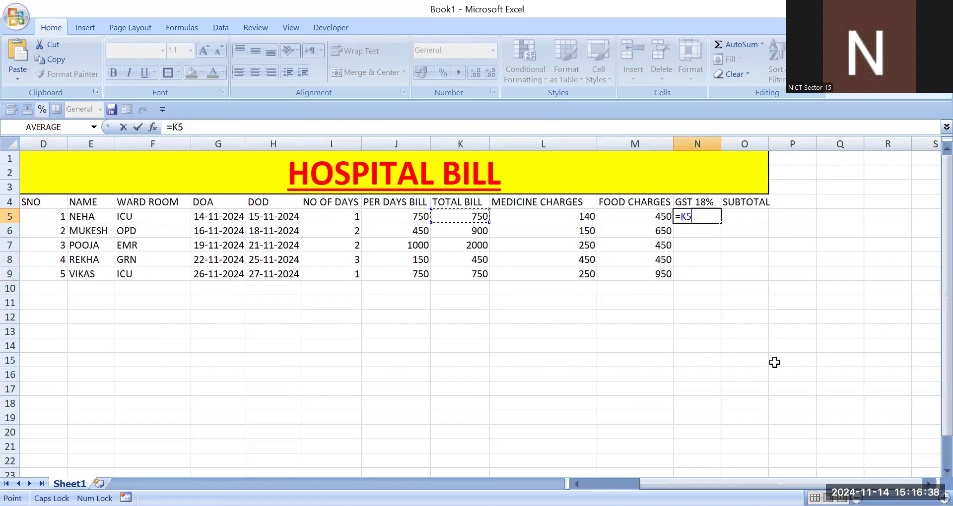
type("*18%")
key("Return")
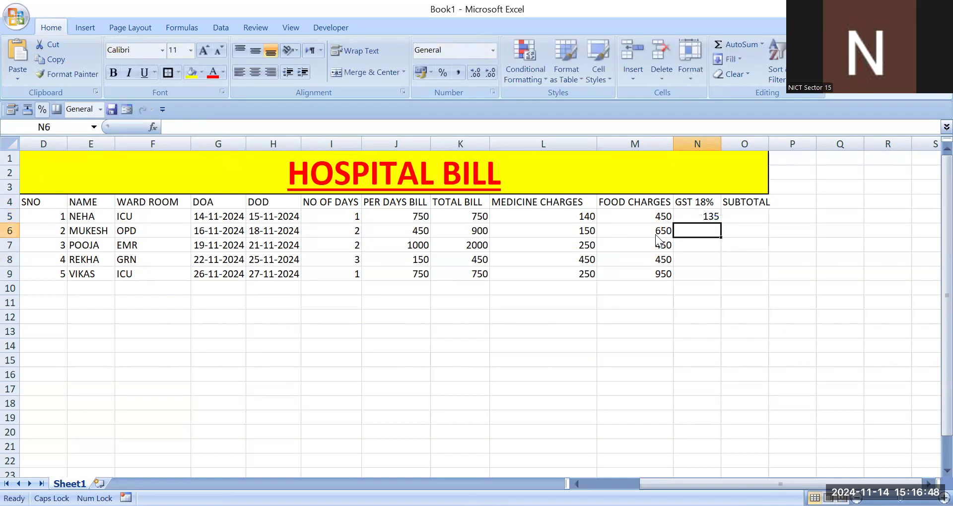
left_click(711, 218)
key("Delete")
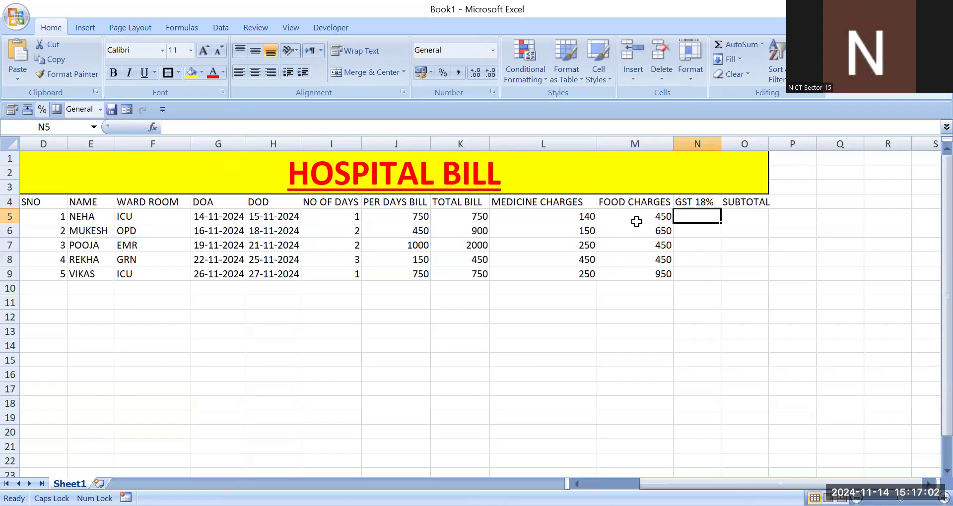
Step: Insert a new blank column before the GST 18% column and select its header cell N4
left_click(632, 75)
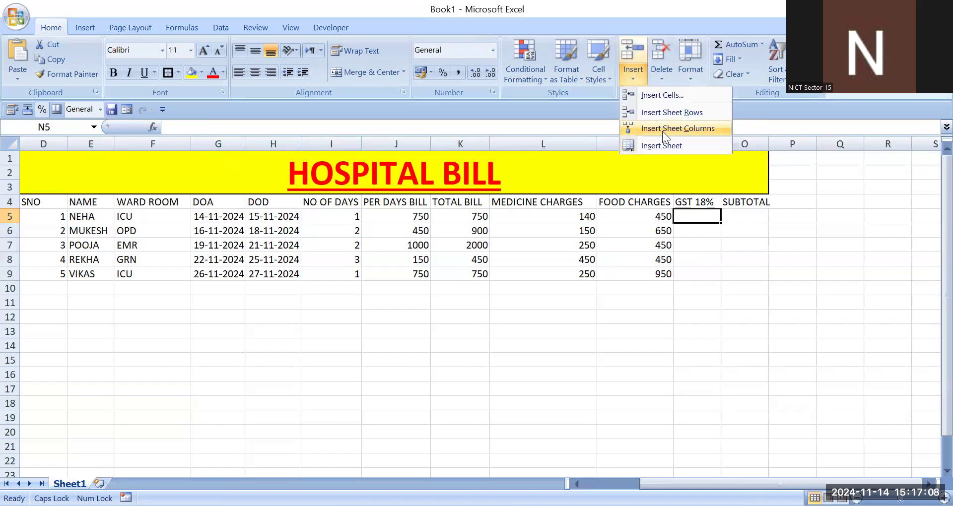
left_click(662, 131)
left_click(682, 245)
left_click(705, 196)
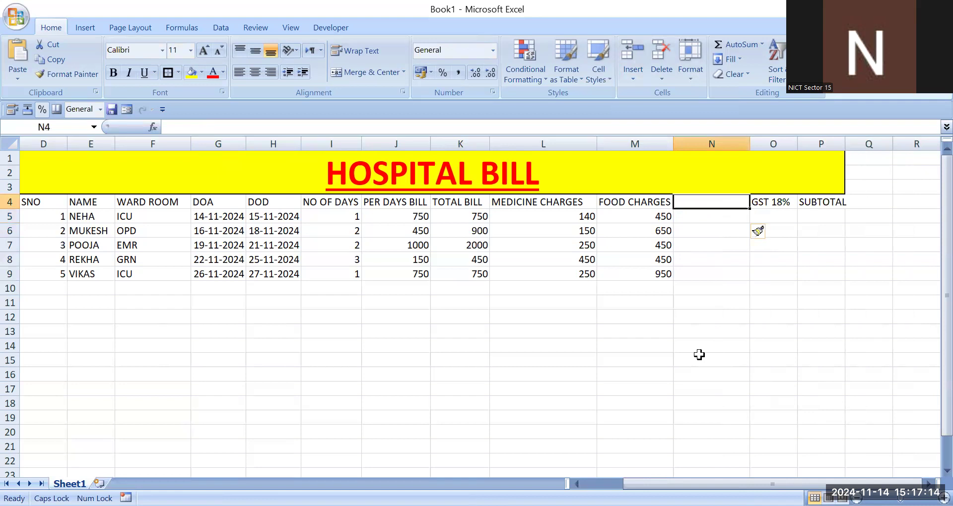
Step: Label the new column header N4 as TOTAL
type("T")
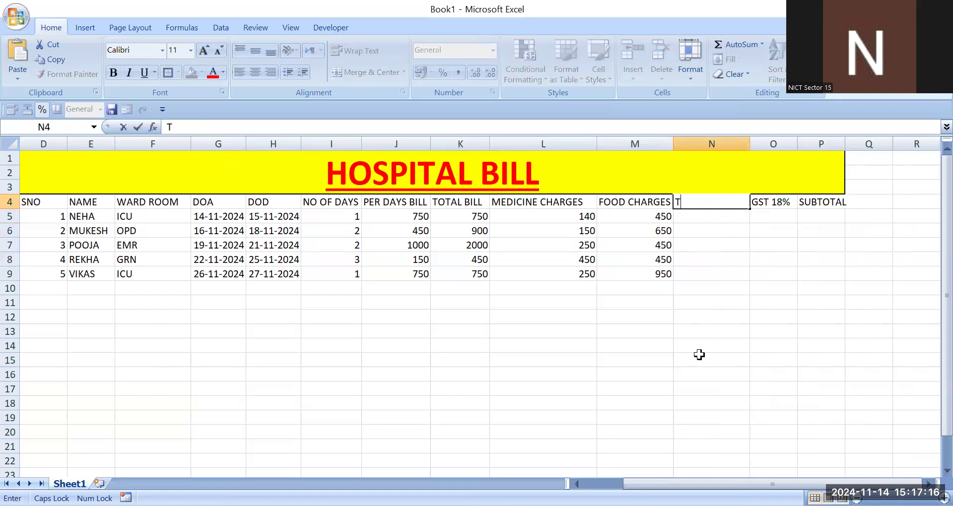
type("OTAL")
key("Return")
Step: Enter the formula =K5+L5+M5 in N5 and fill it down to N9
type("=")
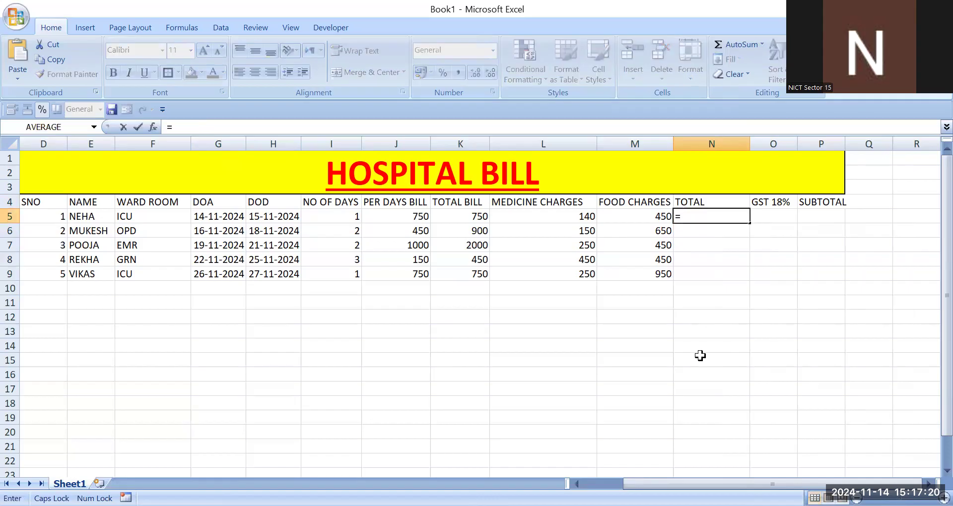
key("Left")
key("Left")
key("Left")
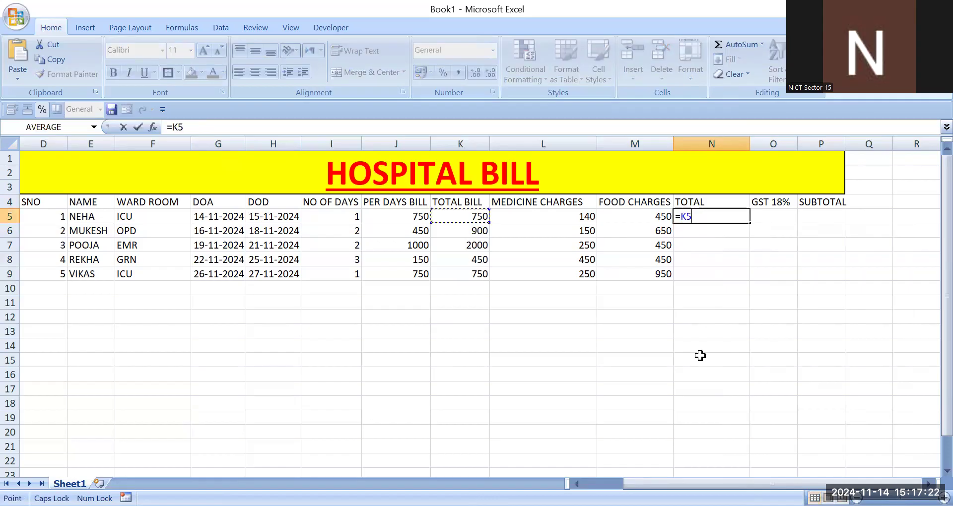
type("+")
key("Left")
key("Left")
type("+")
left_click(626, 217)
key("Return")
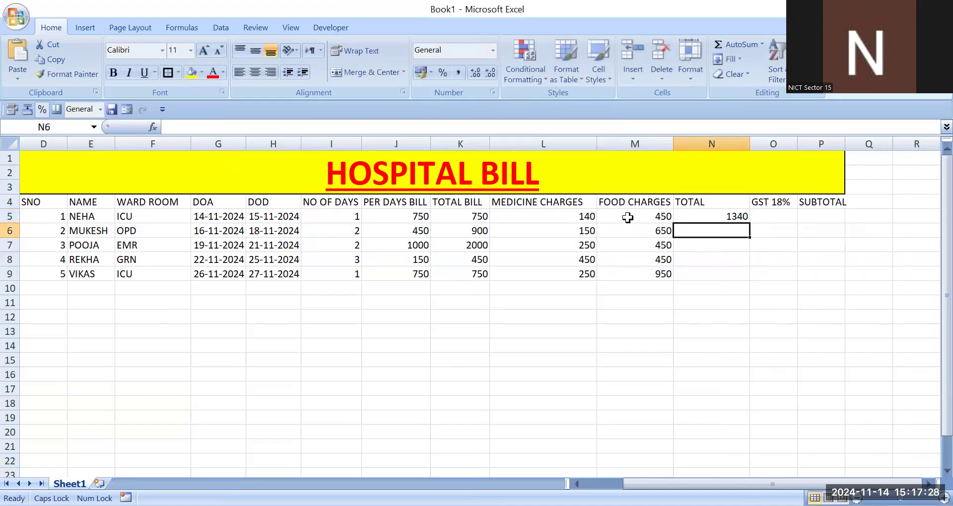
left_click(741, 218)
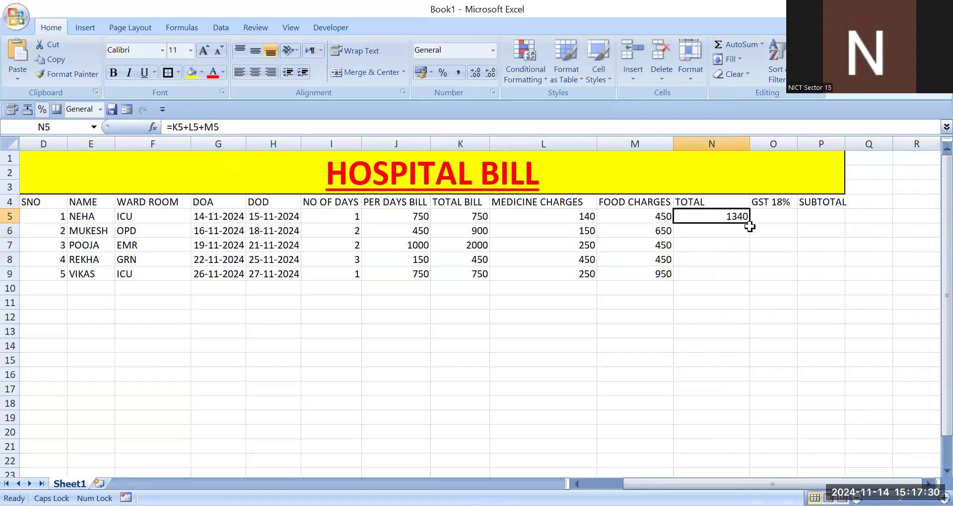
left_click_drag(750, 223, 751, 278)
Step: Enter the GST formula =N5*18% in O5
left_click(790, 213)
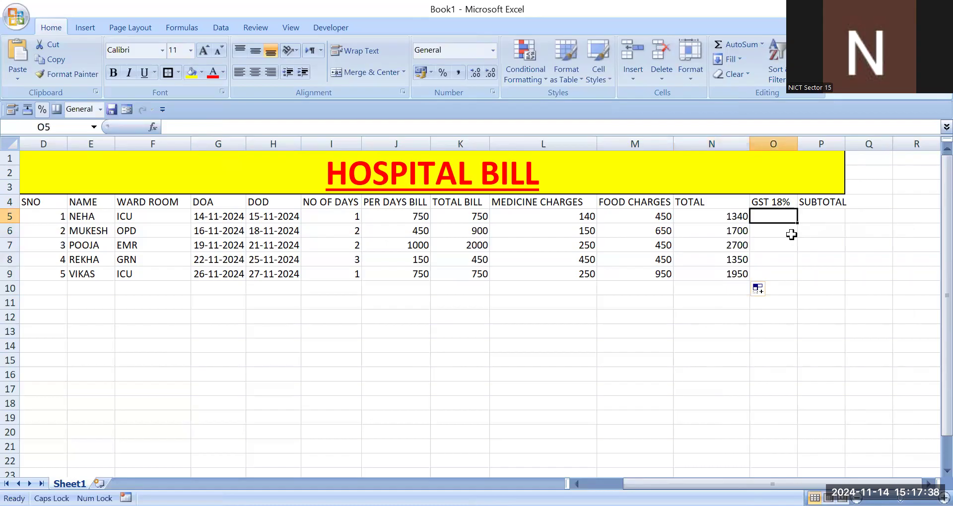
type("=")
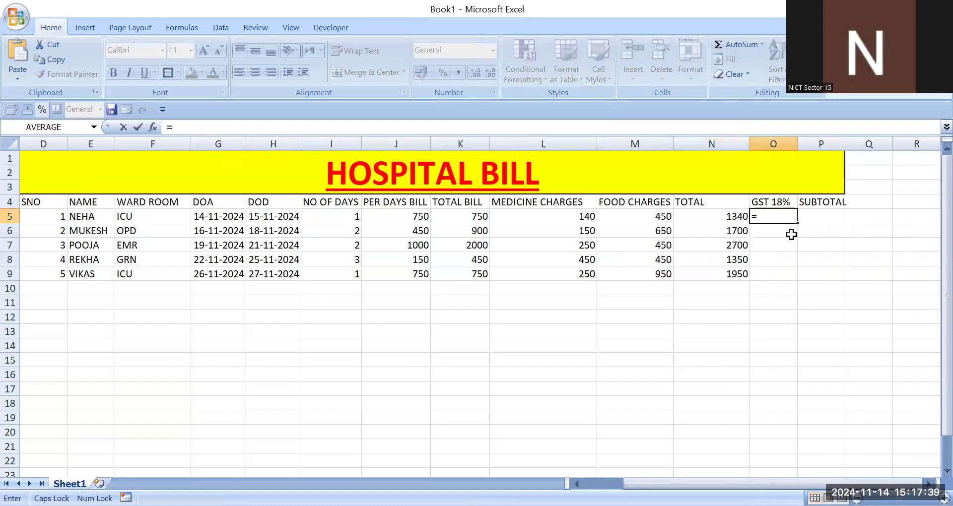
left_click(708, 215)
type("*18")
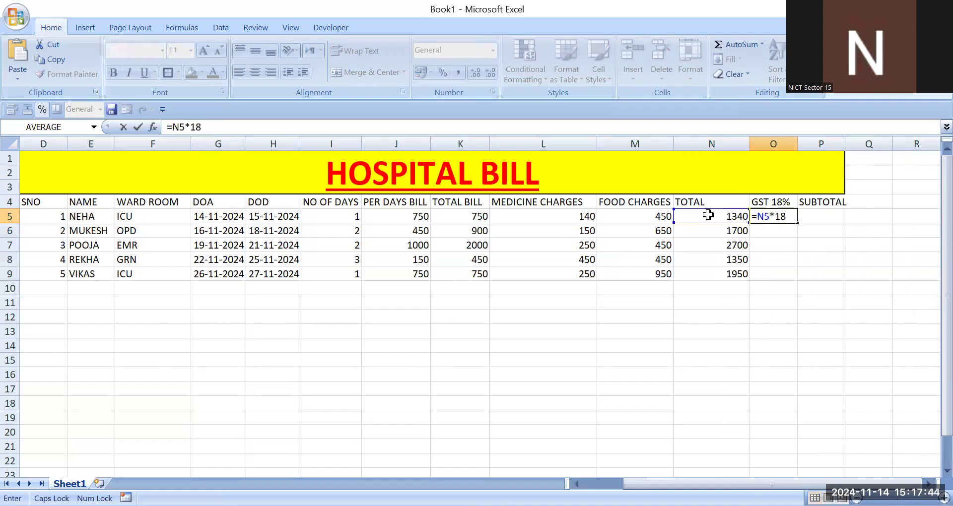
type("%")
key("Return")
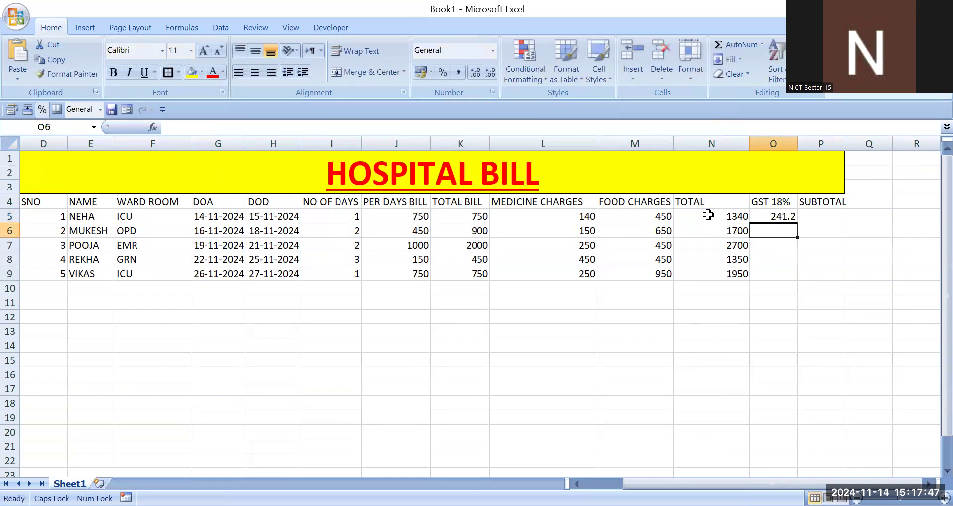
Step: Fill the GST formula down to O9, clearing the extra copy in O10
left_click(789, 217)
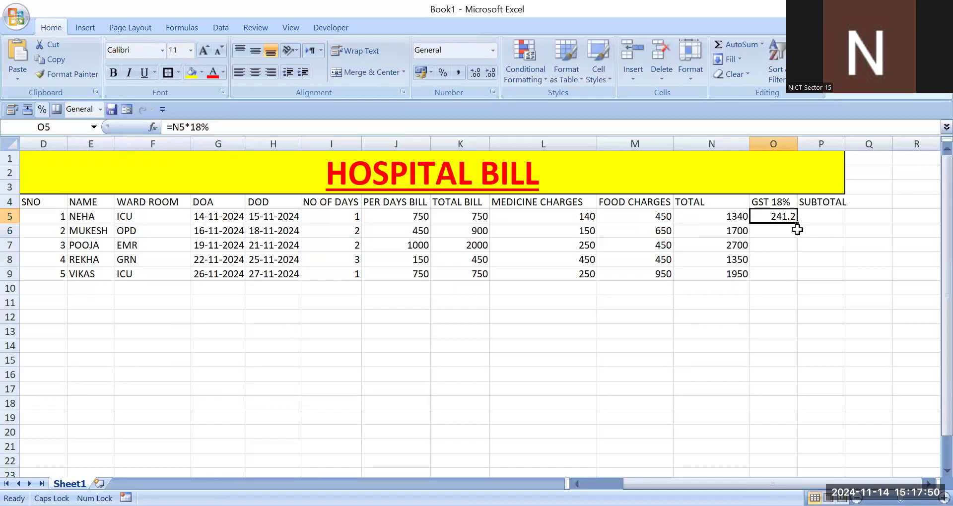
left_click_drag(797, 222, 797, 293)
left_click(791, 290)
key("Delete")
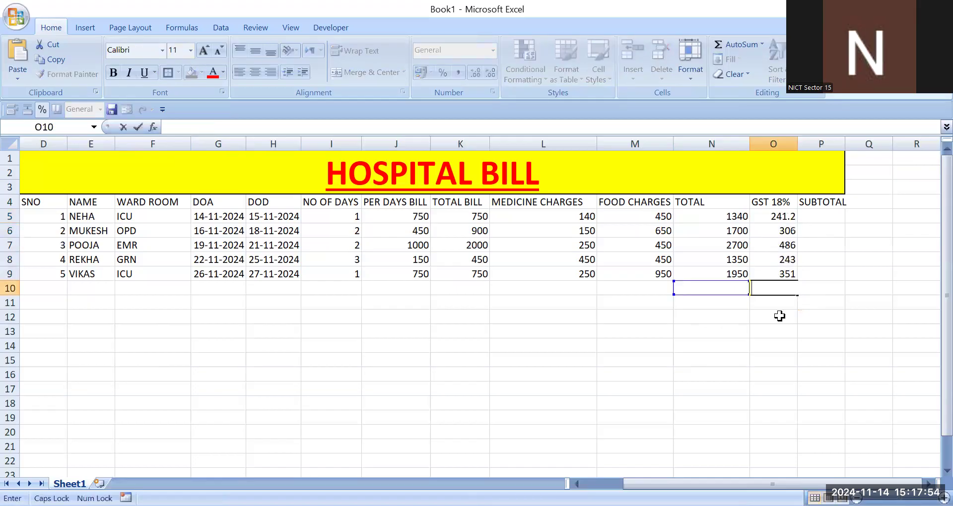
Step: Enter the subtotal formula =N5+O5 in P5
left_click(828, 216)
type("=")
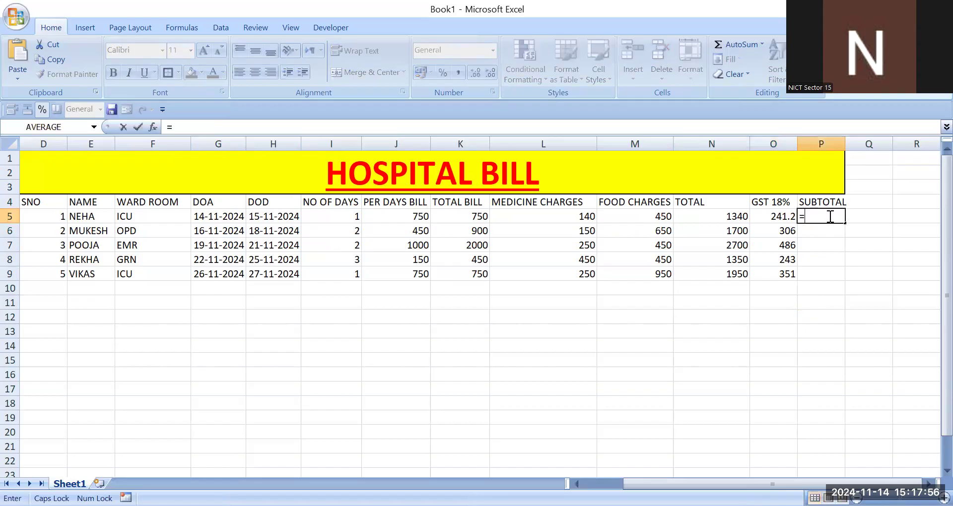
left_click(705, 218)
type("+")
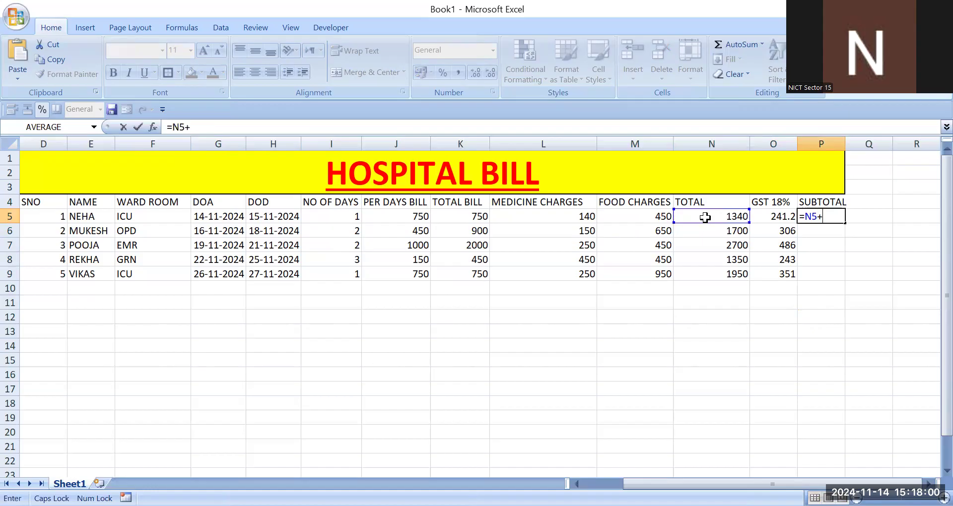
left_click(762, 214)
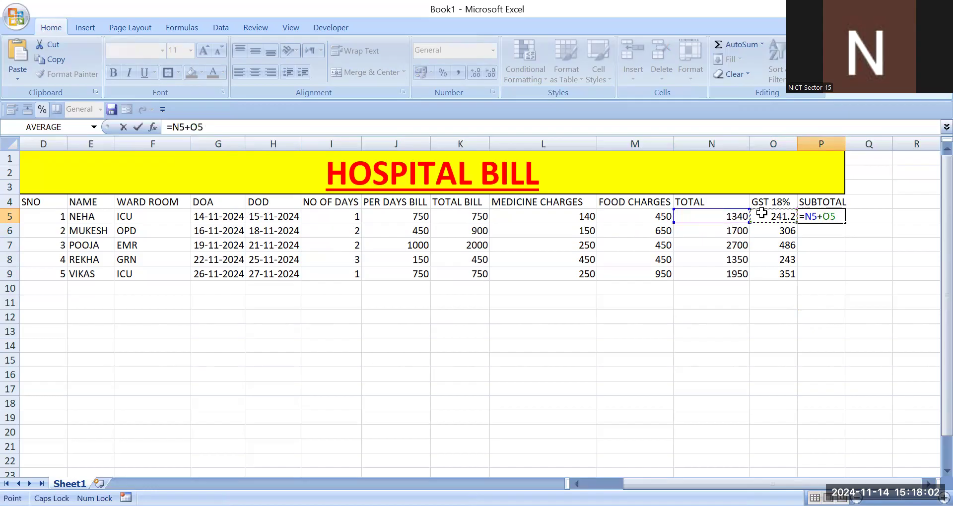
key("Return")
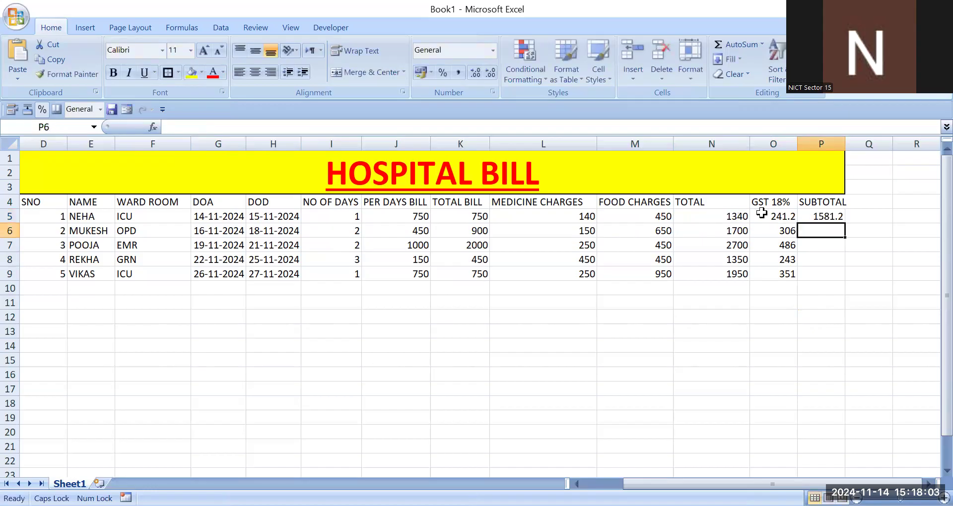
Step: Fill the subtotal formula down to P9 and make P5:P9 bold
left_click(837, 215)
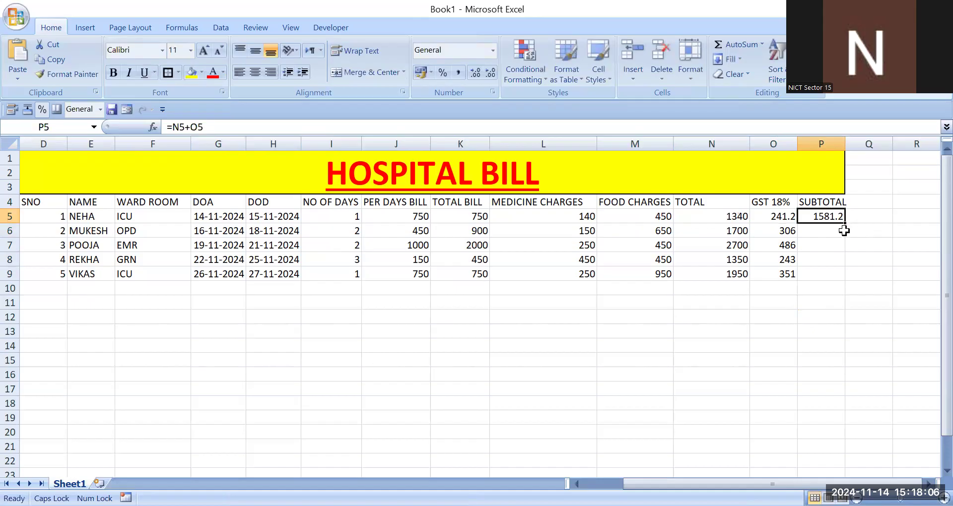
left_click_drag(844, 222, 828, 273)
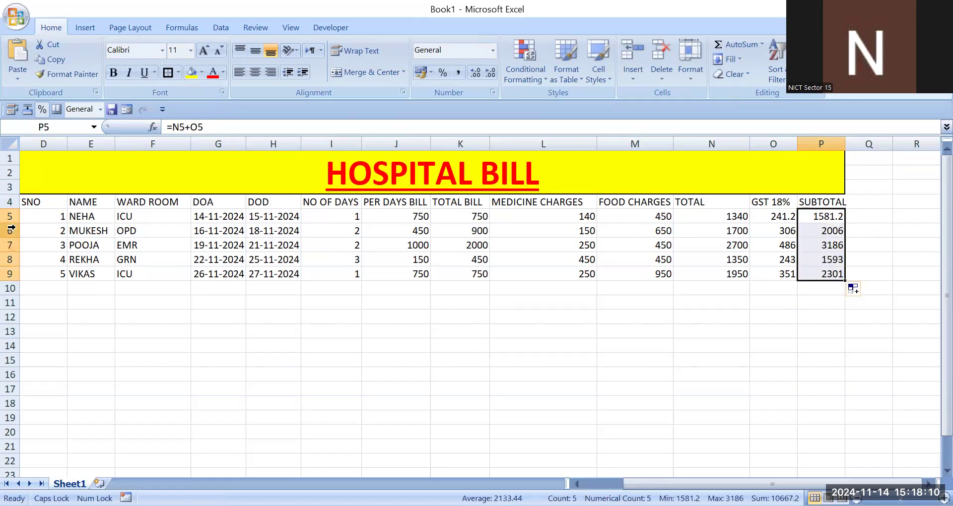
left_click(114, 73)
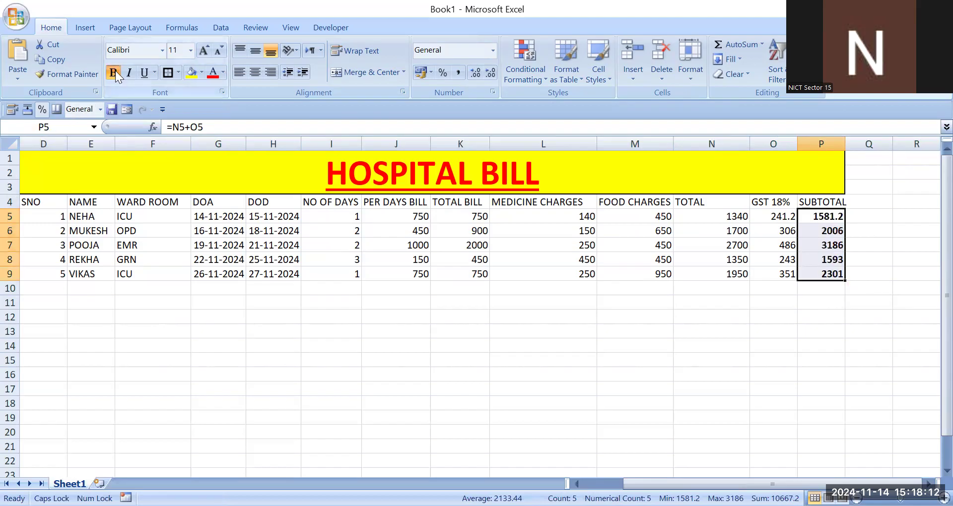
Step: Sum the subtotals P5:P9 with AutoSum in P10
left_click(822, 346)
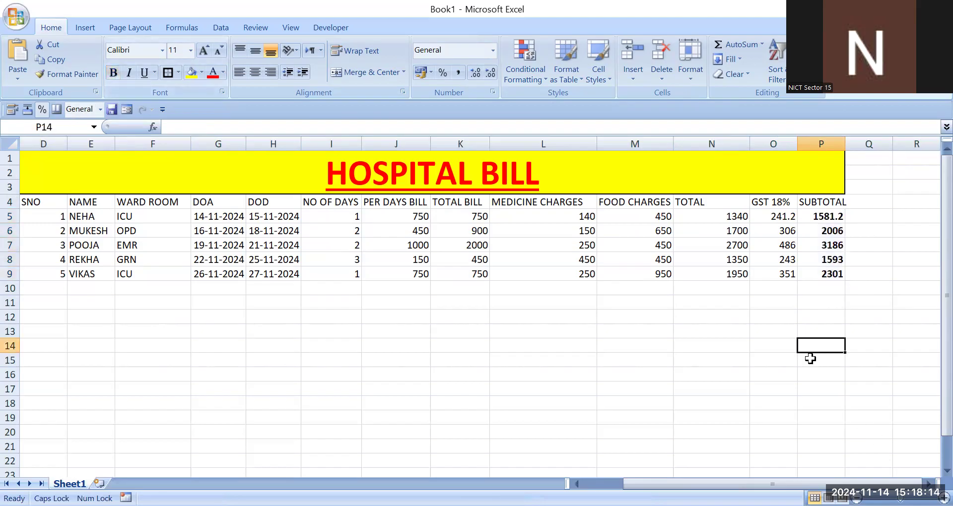
left_click(834, 288)
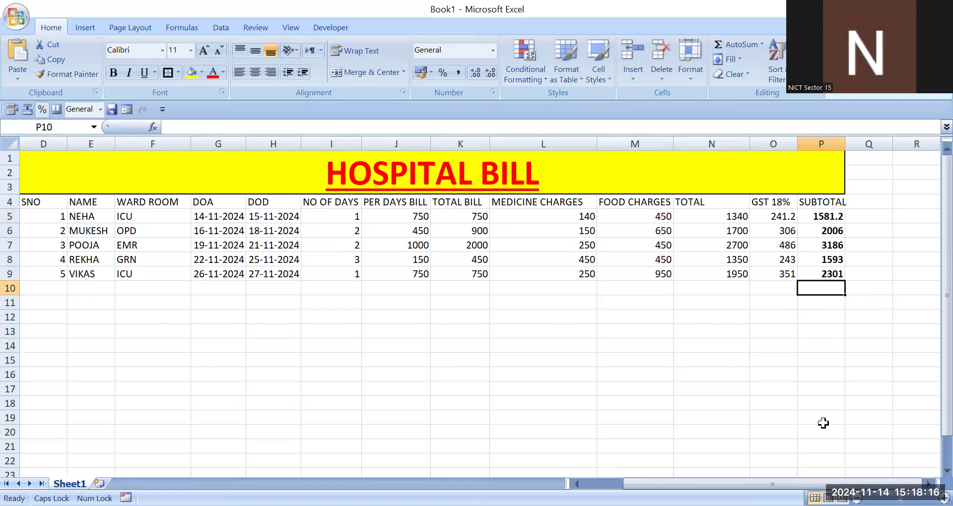
left_click(819, 308)
left_click(825, 291)
left_click(828, 303)
left_click(834, 287)
key("alt+equal")
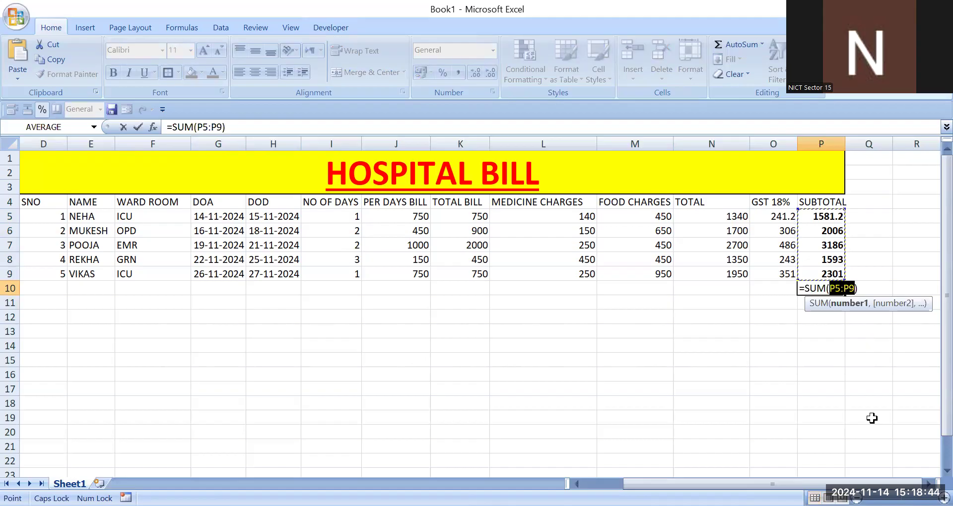
key("Return")
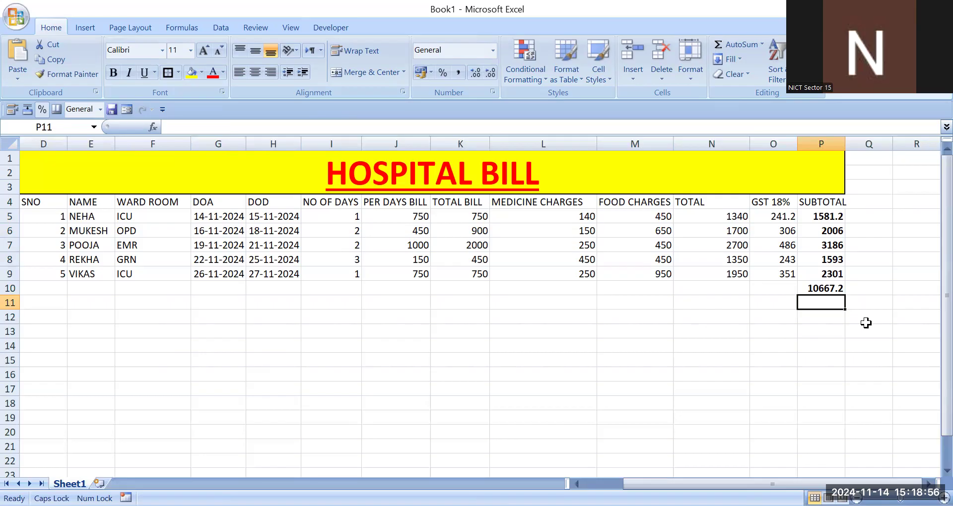
Step: Apply All Borders and a Thick Box Border to the whole bill range D1:P10
left_click(847, 413)
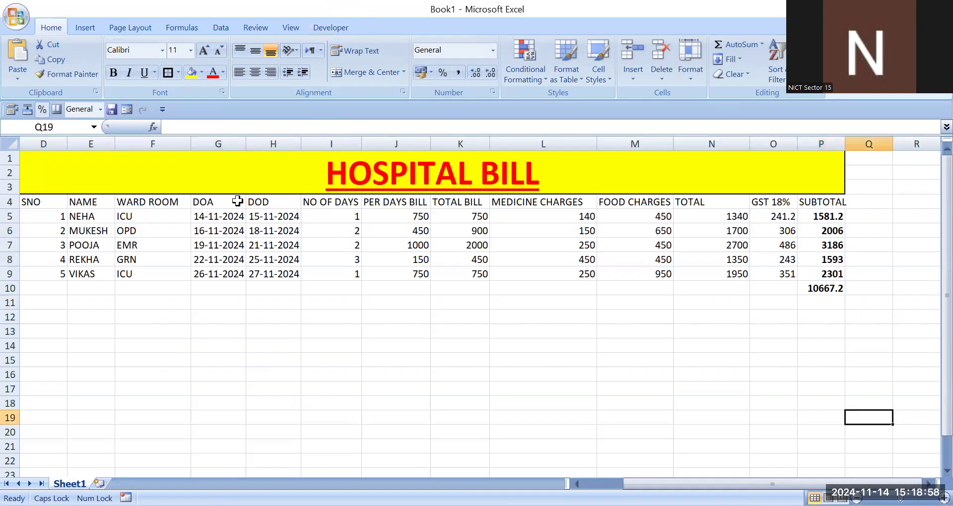
left_click_drag(99, 175, 97, 283)
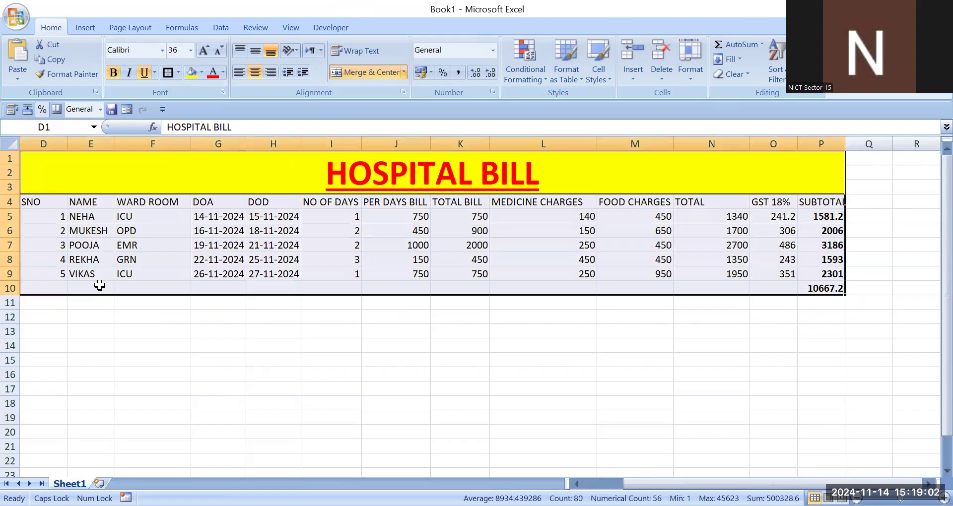
left_click(178, 72)
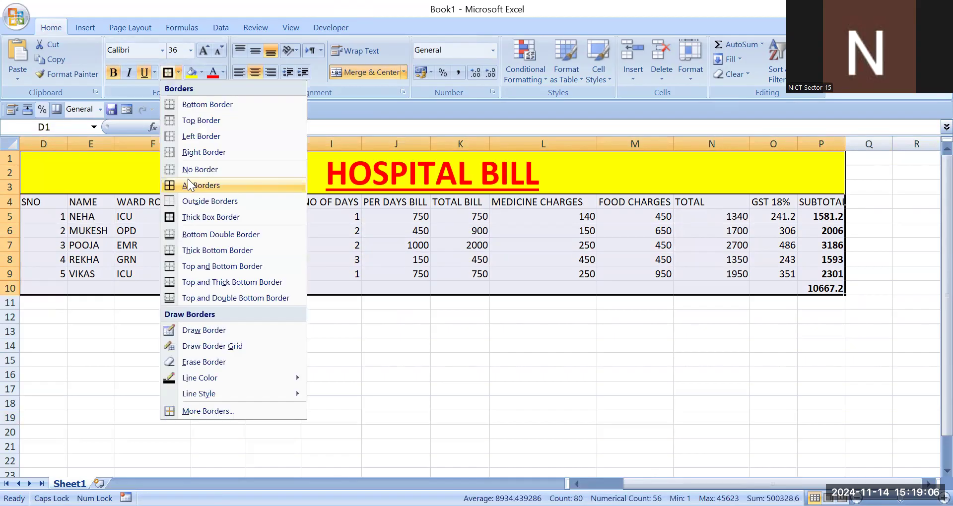
left_click(188, 180)
left_click(179, 73)
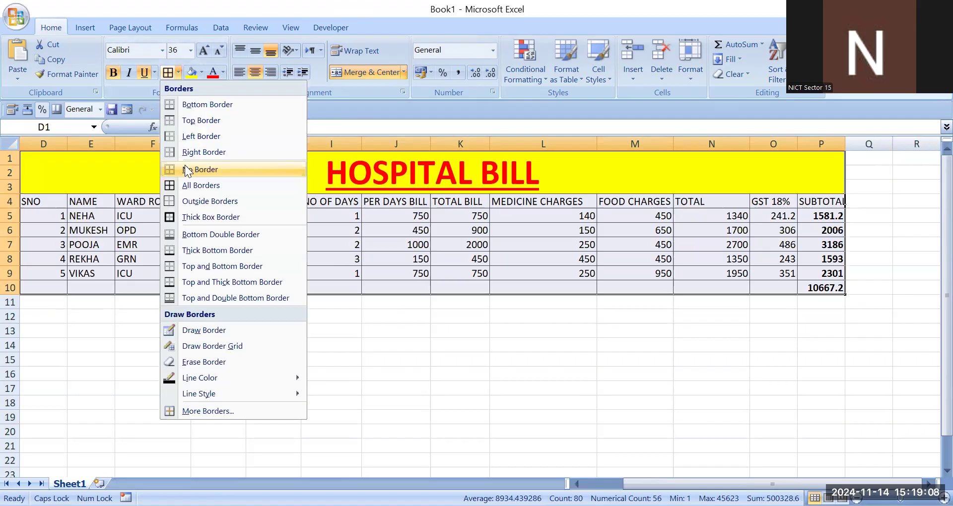
left_click(209, 218)
left_click(415, 398)
key("Up")
key("Up")
key("Up")
key("Up")
key("Up")
key("Up")
key("Up")
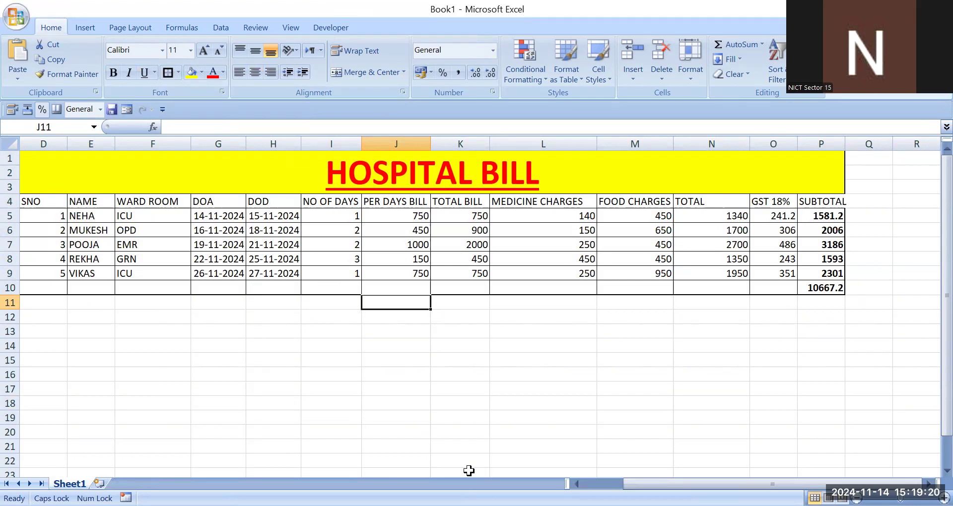
key("ctrl+n")
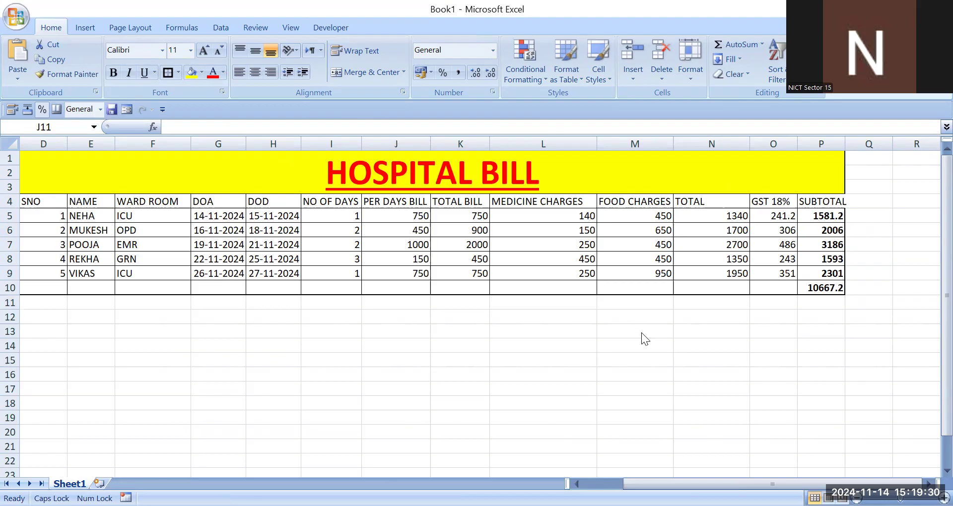
left_click(54, 211)
left_click(70, 346)
left_click(48, 214)
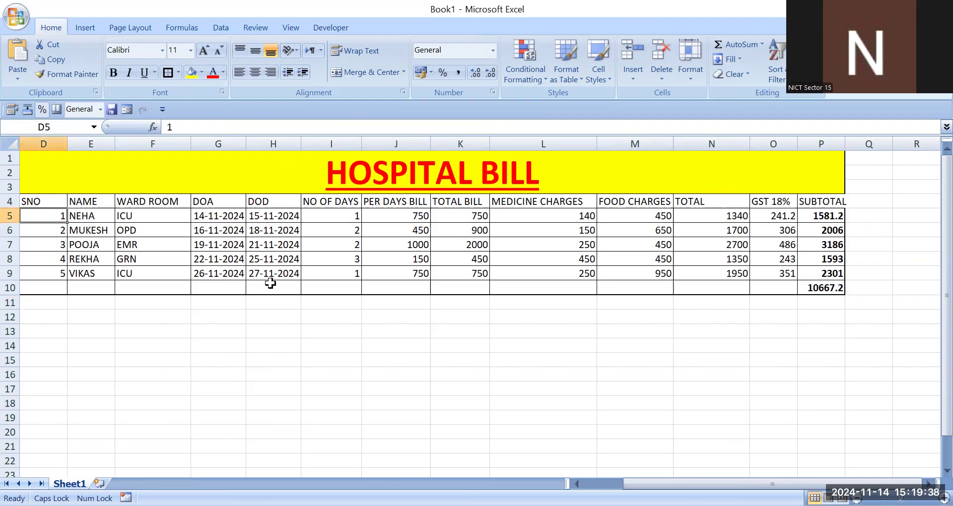
key("ctrl+Down")
left_click(47, 215)
left_click_drag(50, 264, 51, 271)
left_click(55, 217)
left_click(48, 235)
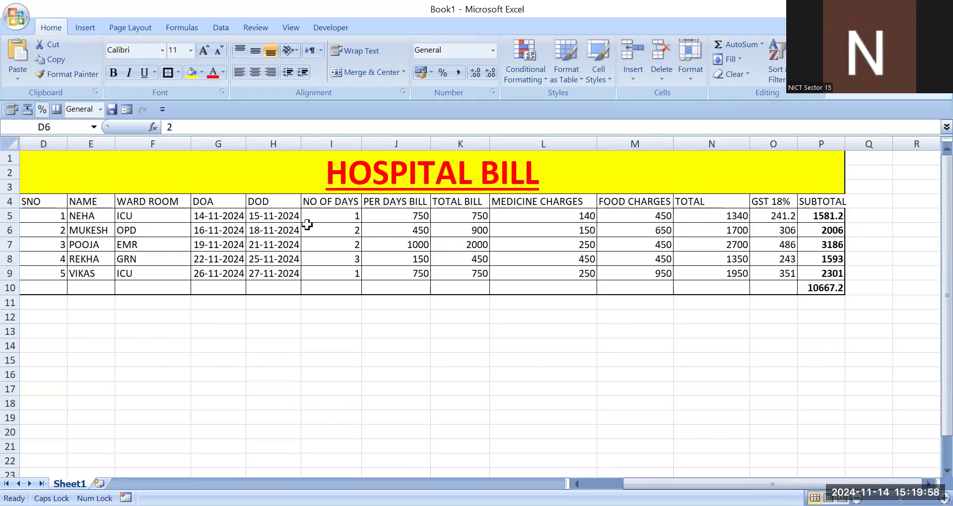
Step: Inspect the formulas in the number of days, per-day bill and total bill cells of row 5
double_click(336, 217)
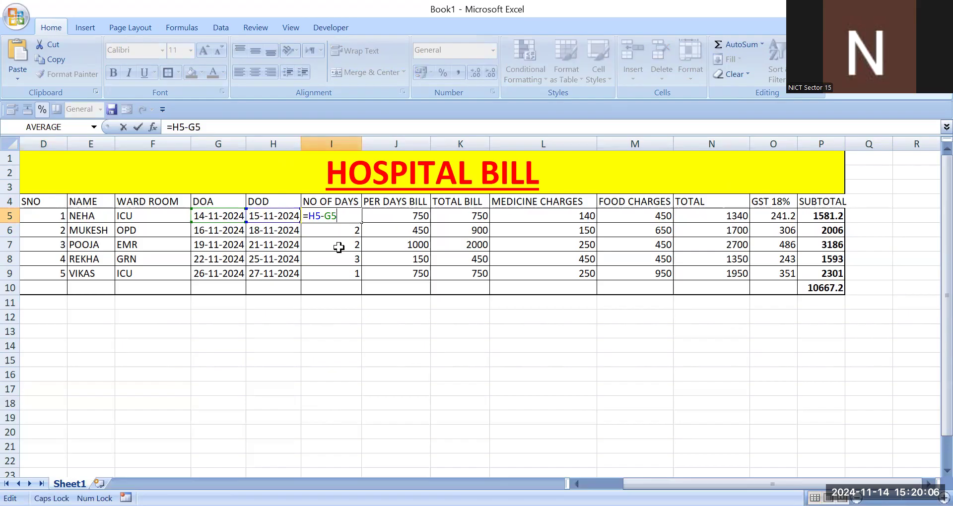
key("Return")
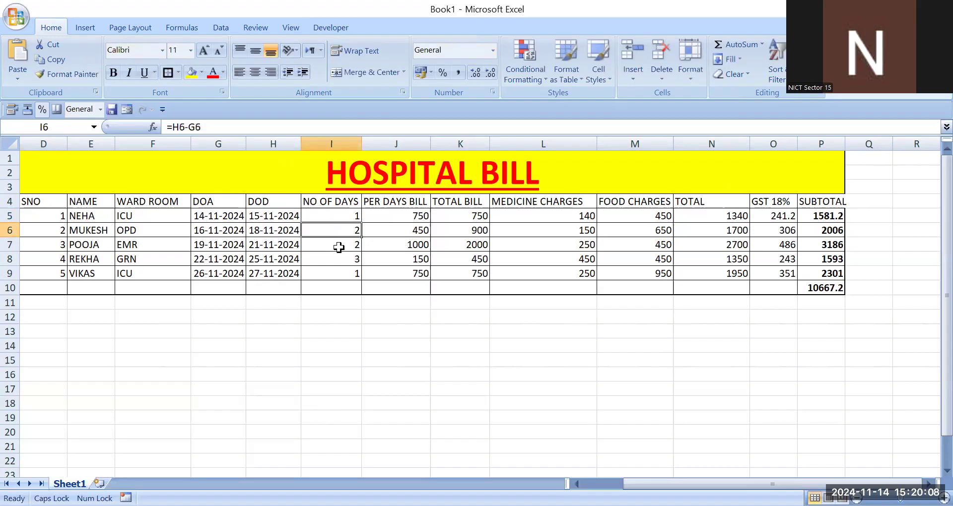
key("Up")
key("Right")
key("F2")
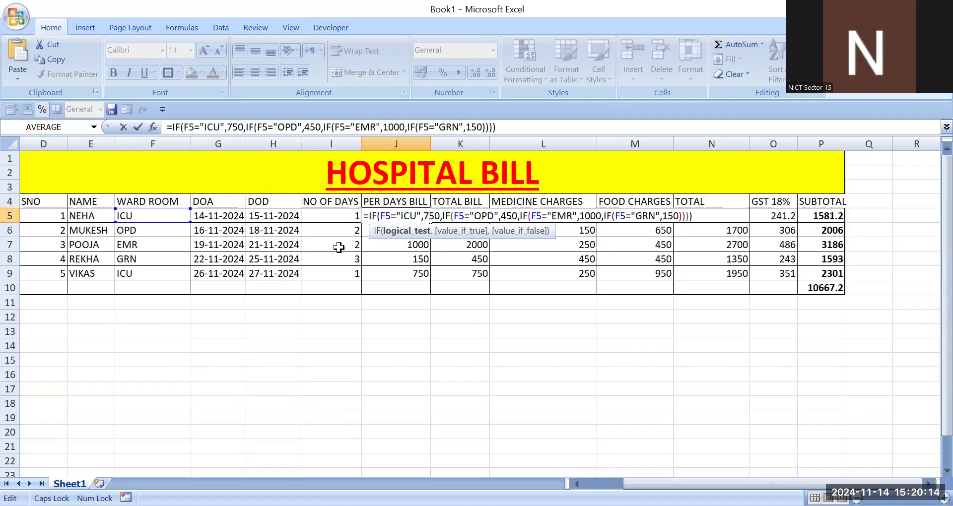
key("Return")
key("Up")
key("Right")
key("F2")
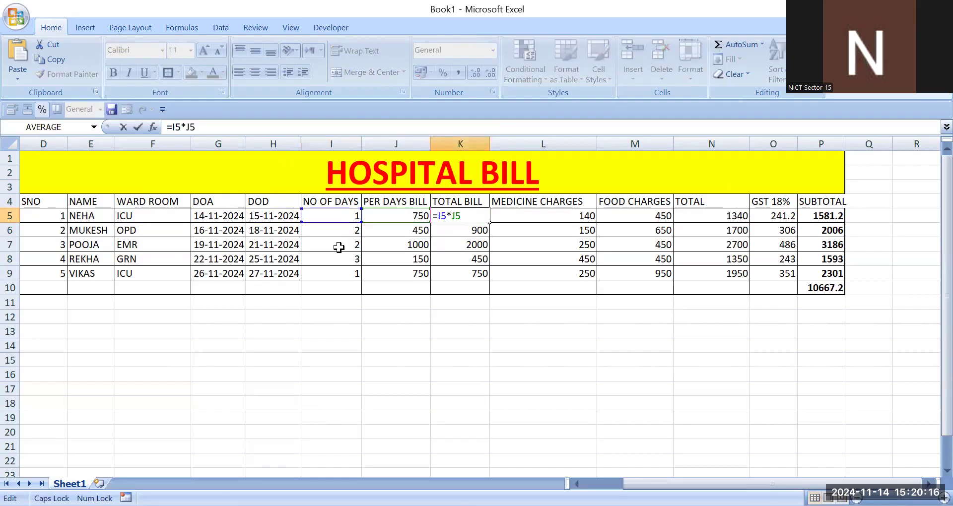
key("Return")
key("Up")
key("Right")
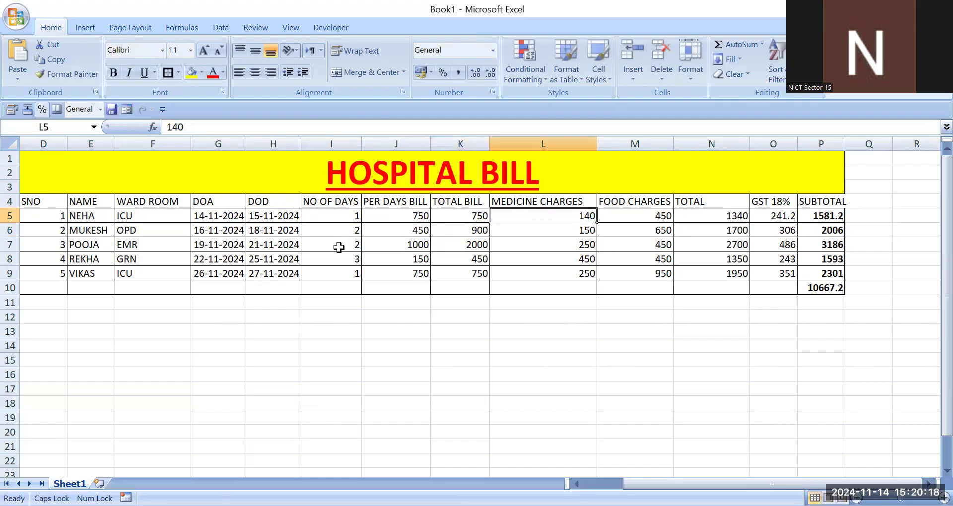
Step: Inspect the formulas in the medicine charges, total, GST 18% and subtotal cells of row 5
key("F2")
key("Home")
left_click(646, 216)
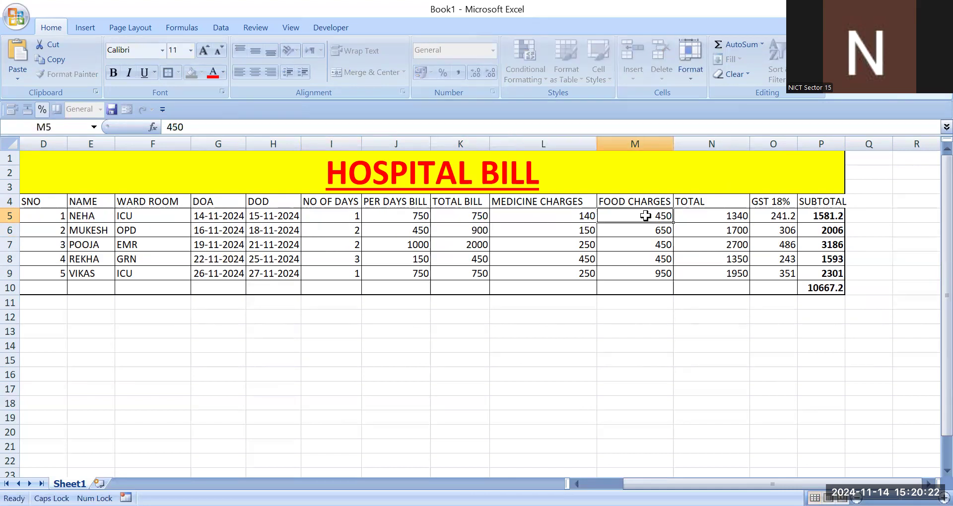
double_click(715, 219)
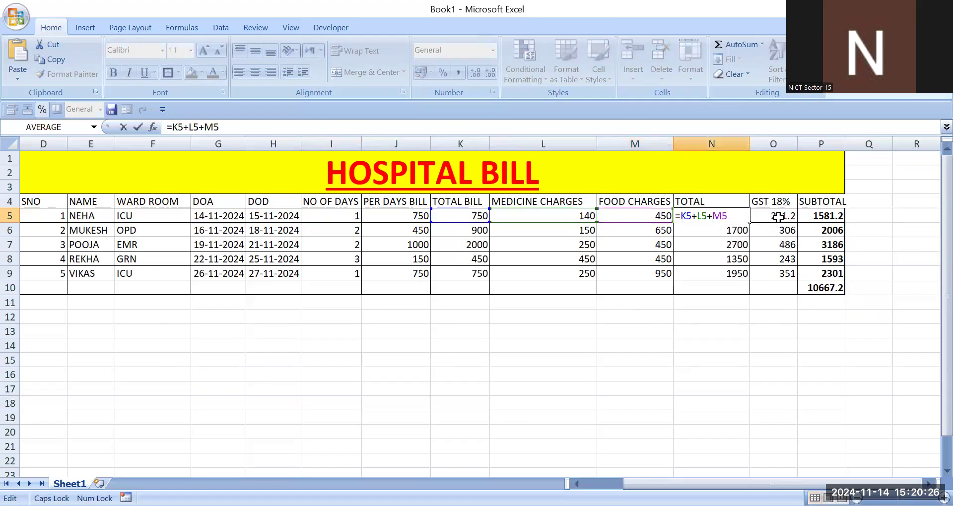
double_click(764, 217)
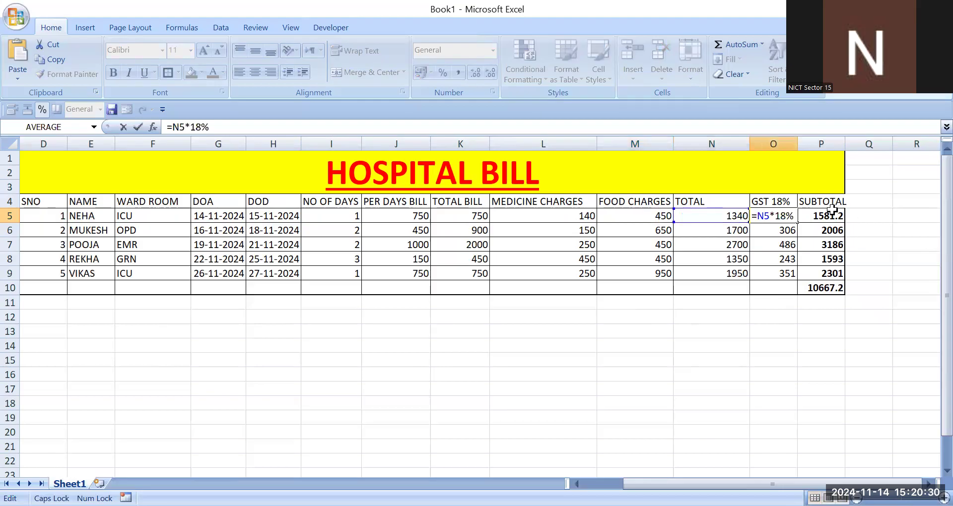
key("Return")
double_click(815, 214)
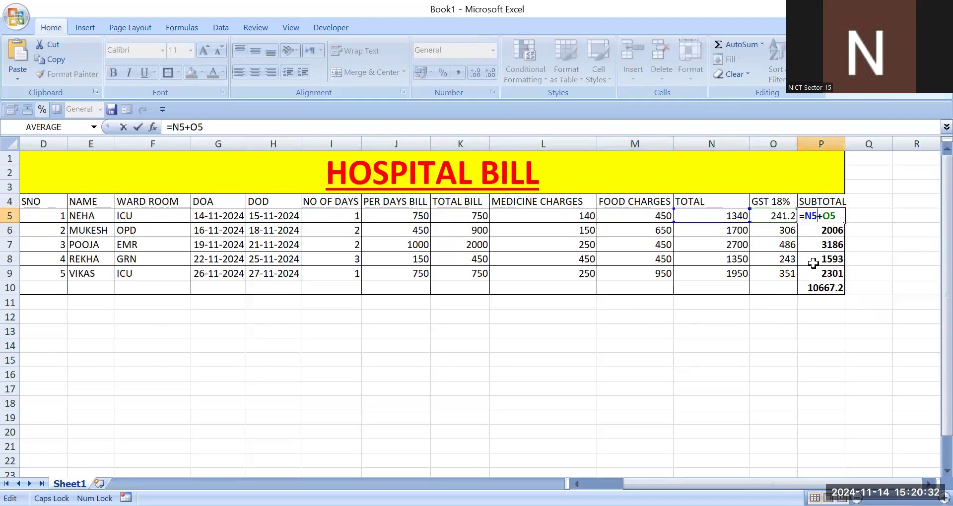
key("Return")
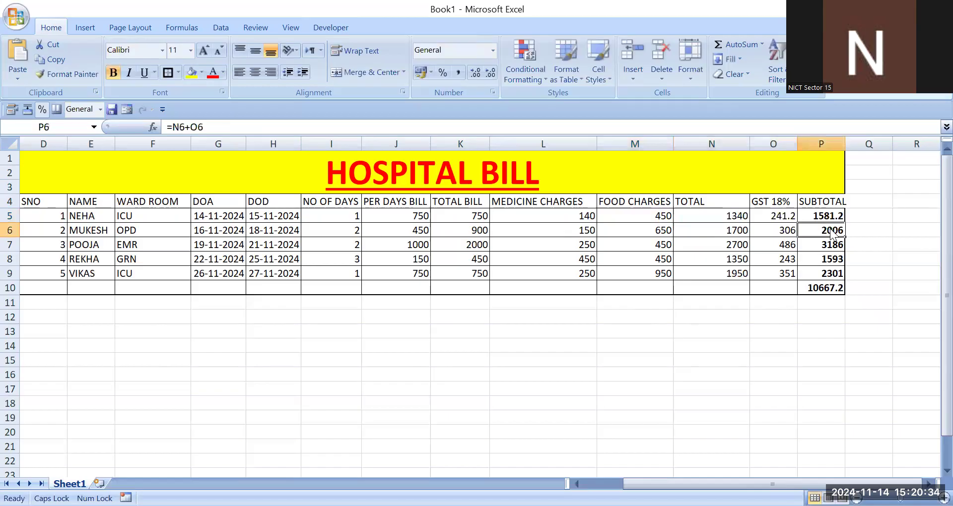
Step: Inspect the SUM formula of the grand total in cell P10
left_click(830, 293)
double_click(835, 288)
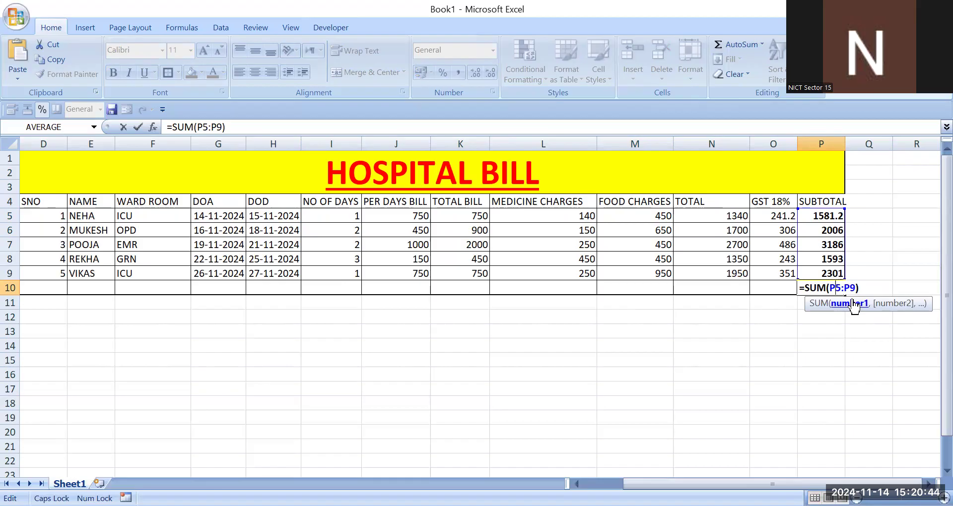
key("Return")
left_click(828, 286)
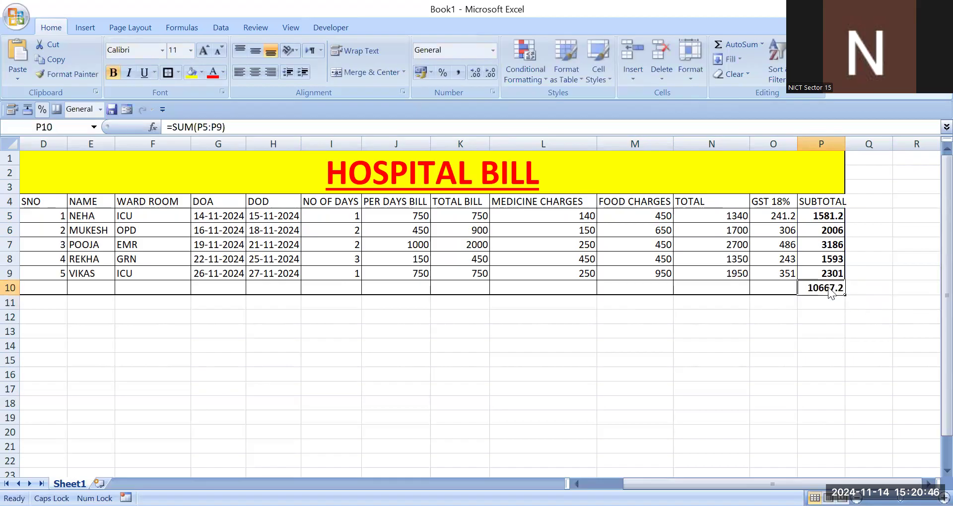
left_click(544, 390)
left_click_drag(485, 181, 486, 293)
left_click(487, 372)
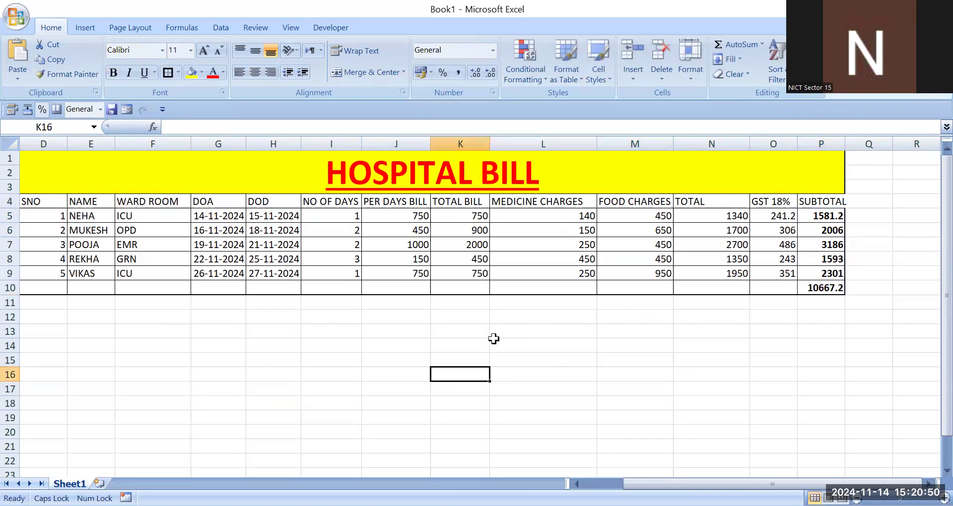